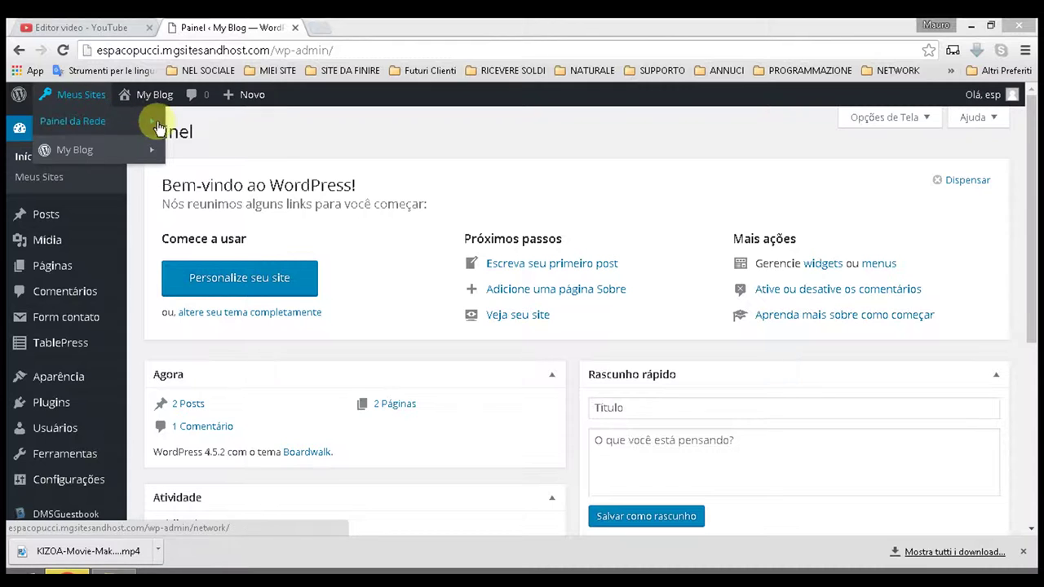
Open the network administration's Temas page and look through the installed themes
mouse_move(82, 121)
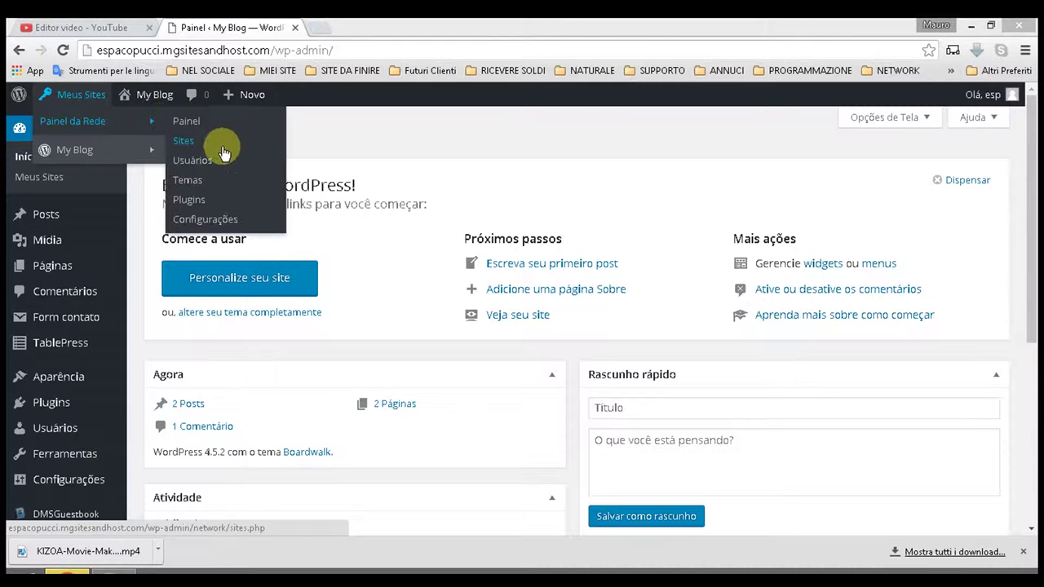
click(183, 187)
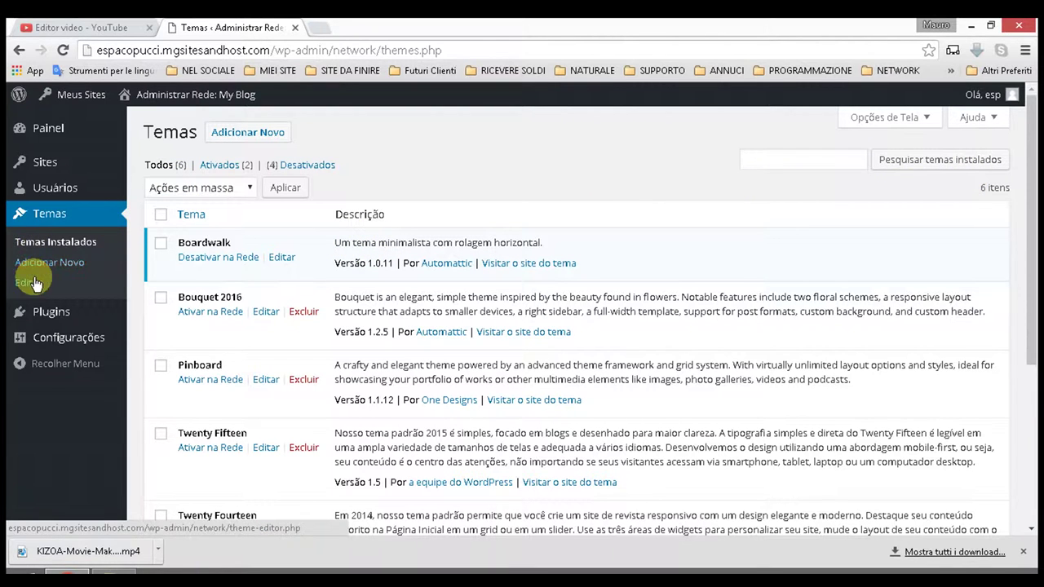
scroll(499, 187, down, 4)
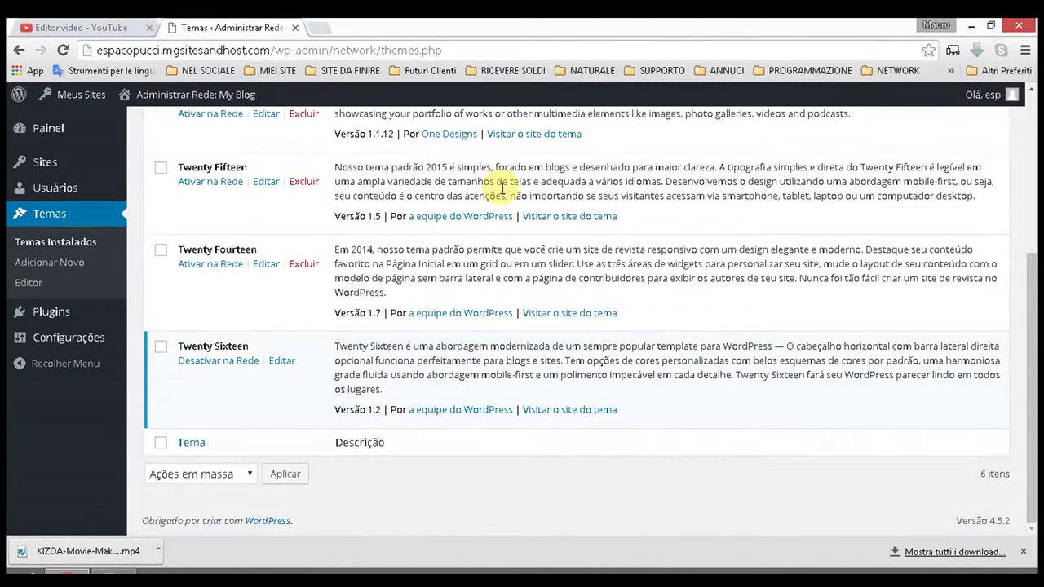
scroll(498, 187, up, 5)
scroll(561, 187, down, 3)
scroll(553, 181, up, 3)
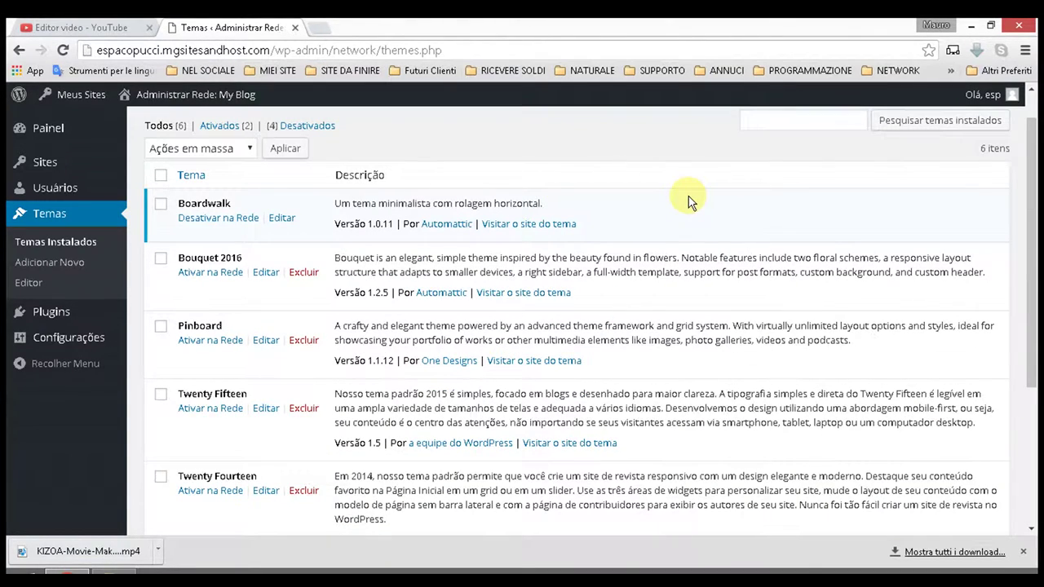
Open the network theme editor and load the Pinboard theme for editing
click(24, 292)
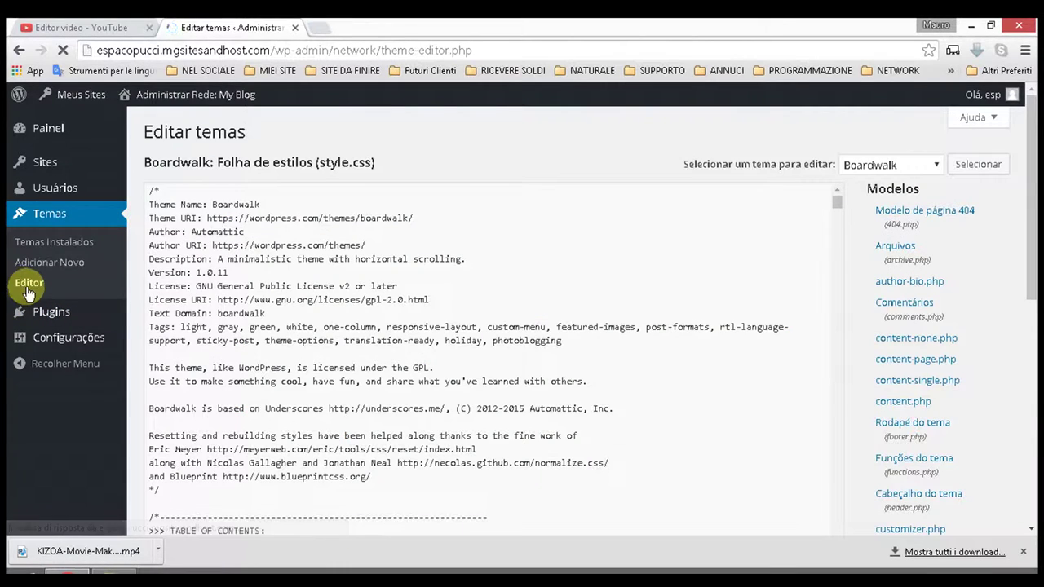
click(937, 167)
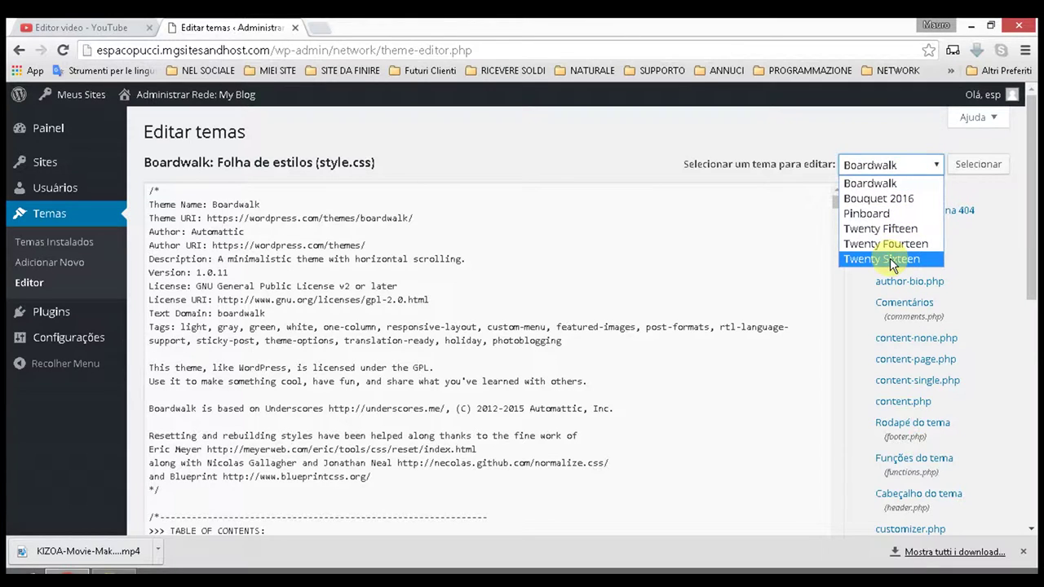
click(859, 218)
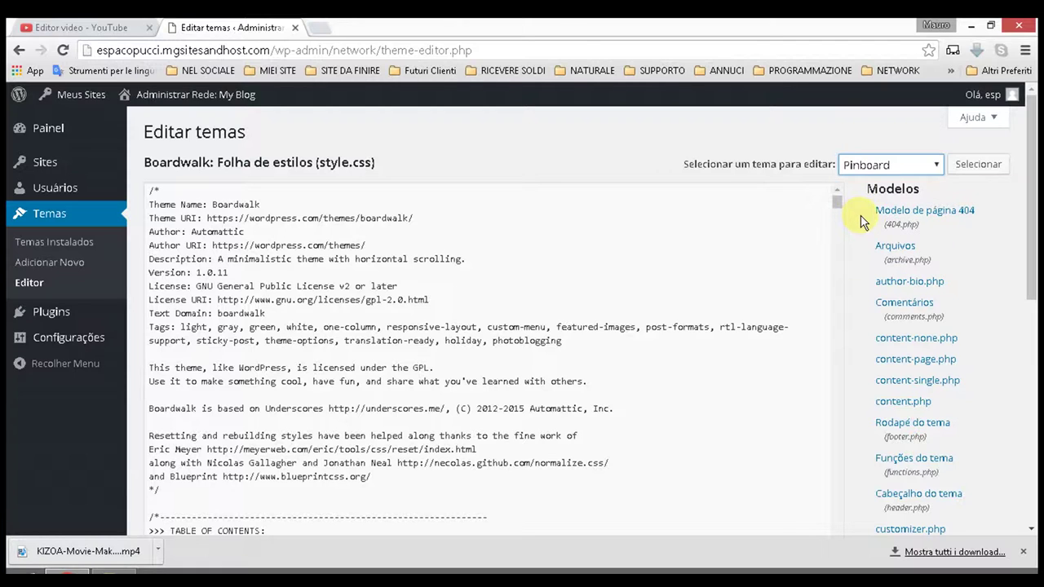
click(986, 165)
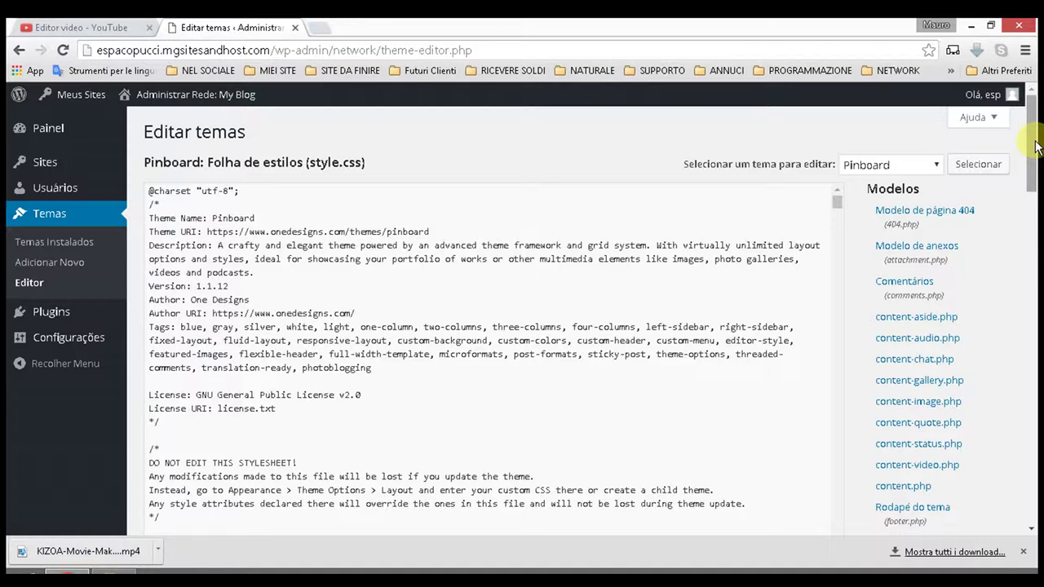
Look through Pinboard's full list of template and style files in the theme editor, checking the end of the page for a save option
drag(1035, 145, 1039, 489)
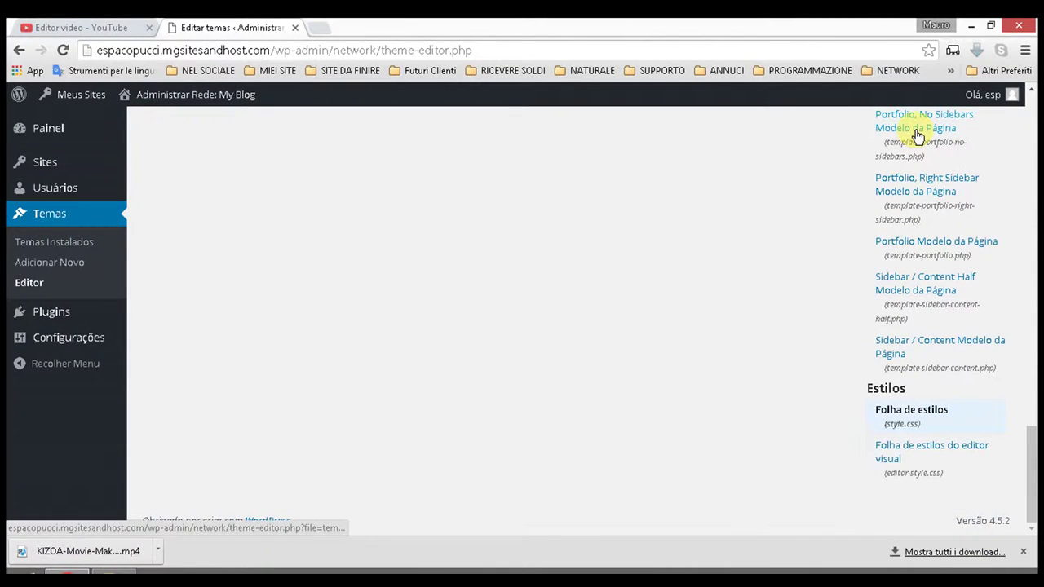
scroll(939, 245, up, 9)
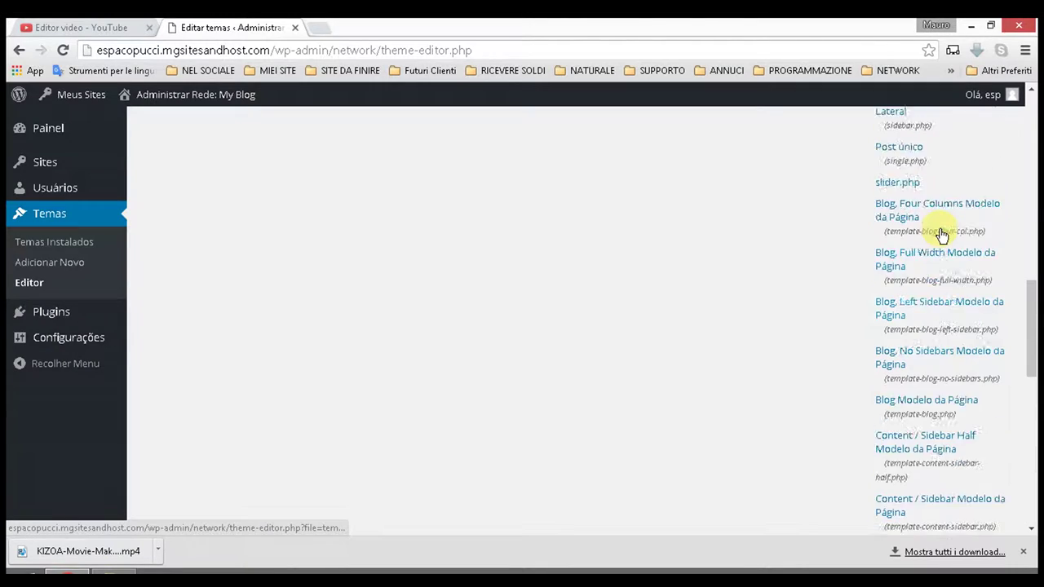
scroll(941, 235, up, 8)
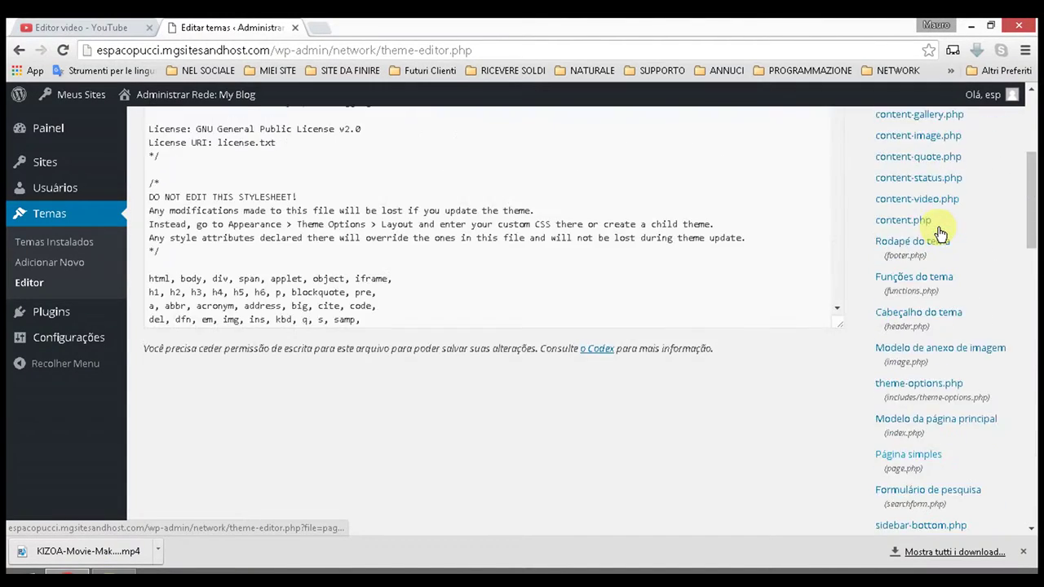
scroll(941, 235, up, 3)
scroll(942, 220, down, 5)
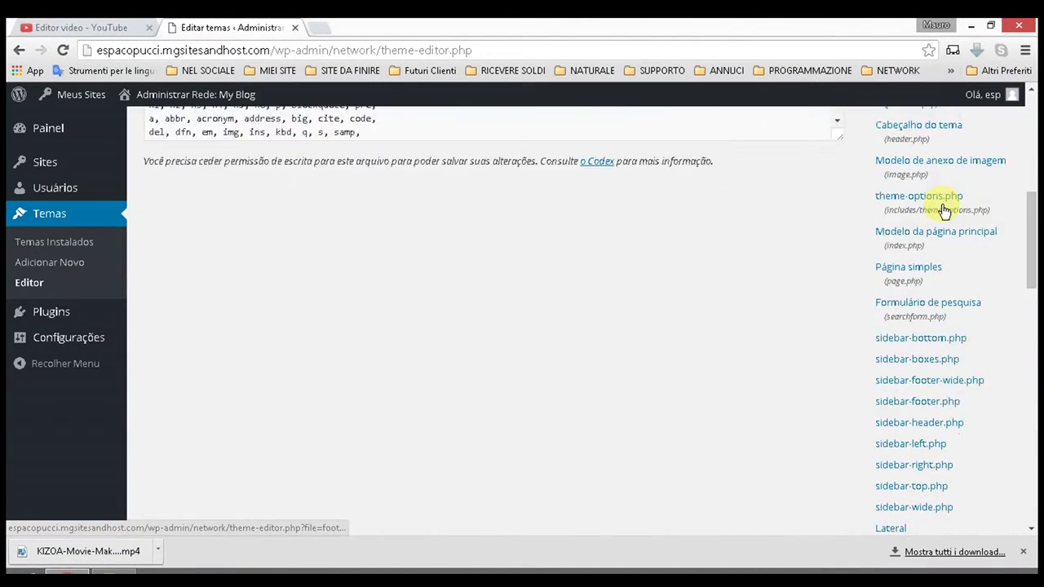
scroll(942, 211, down, 1)
scroll(942, 211, up, 5)
scroll(942, 210, down, 8)
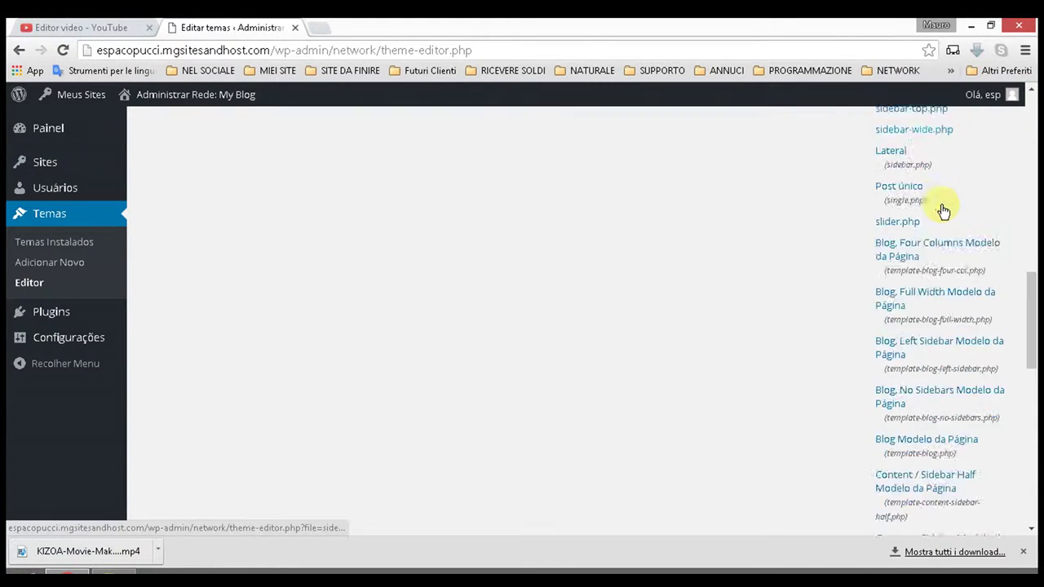
scroll(941, 206, down, 7)
scroll(940, 199, up, 9)
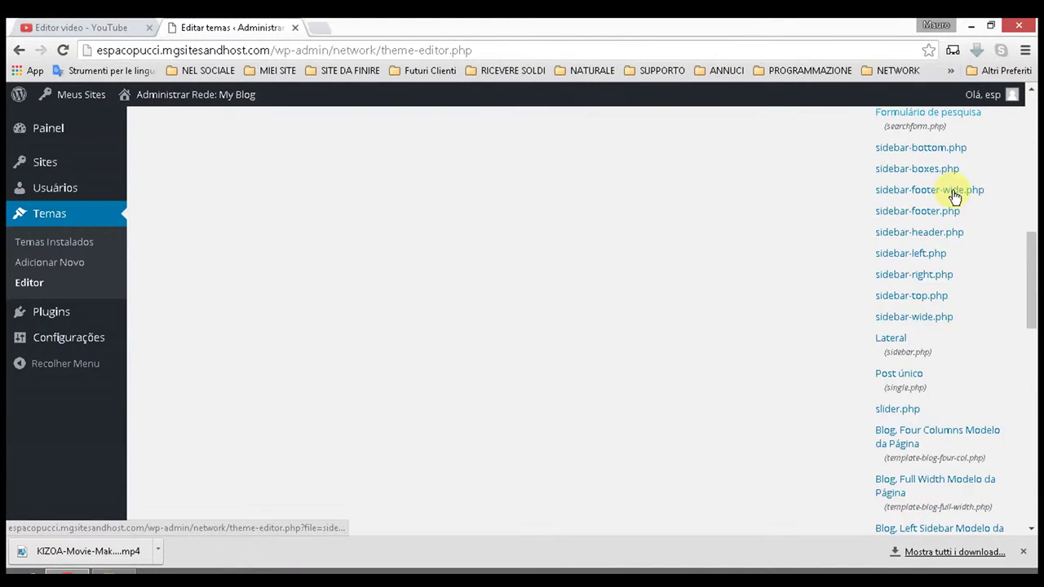
scroll(955, 196, down, 8)
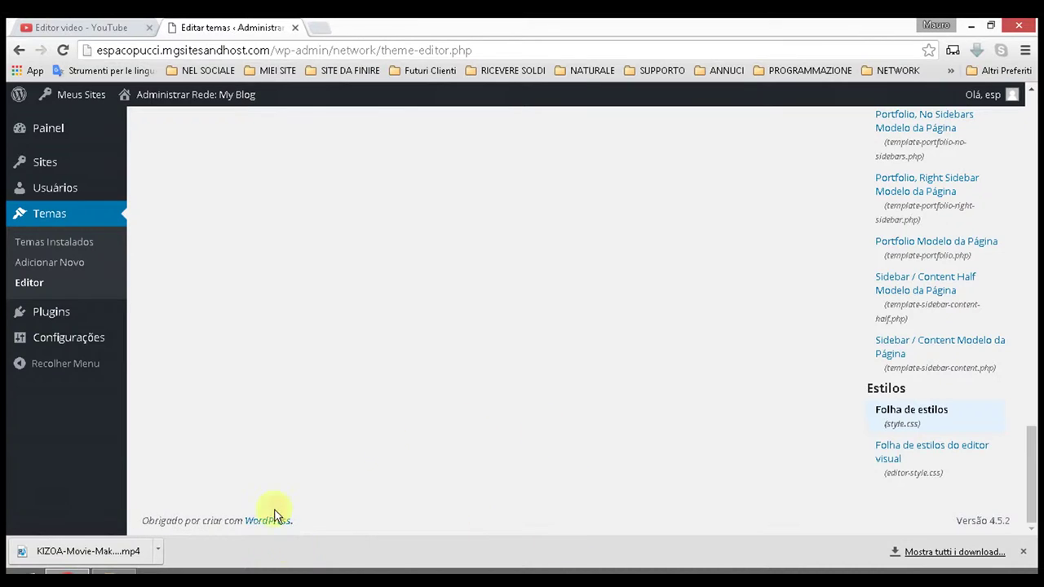
scroll(628, 351, up, 6)
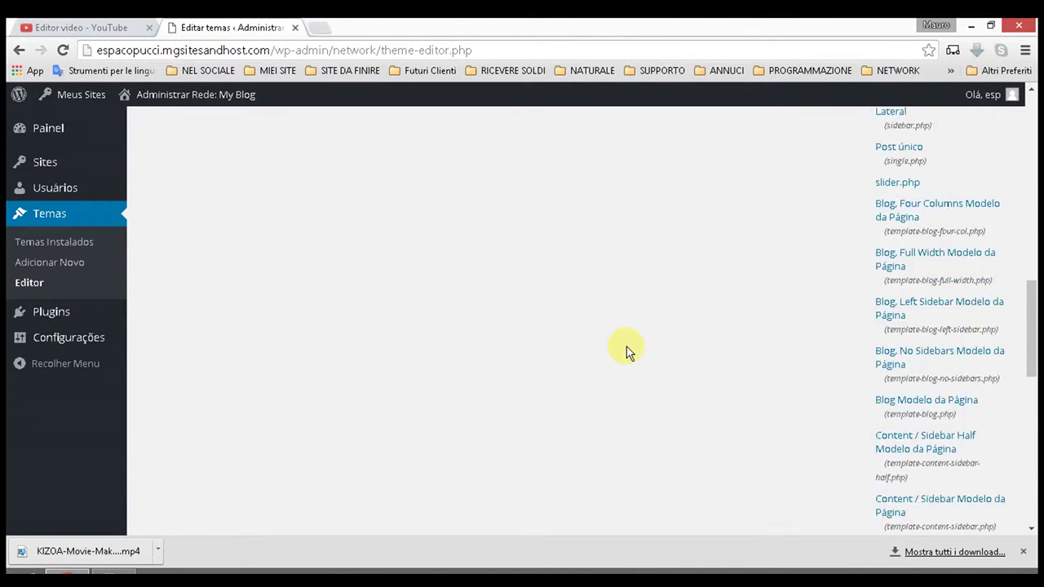
scroll(627, 351, up, 5)
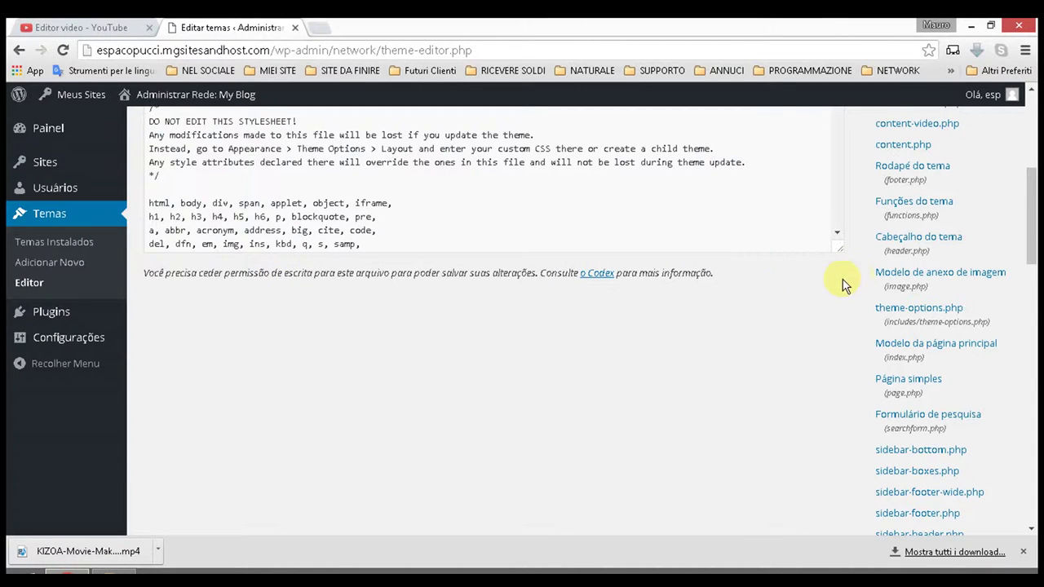
scroll(1040, 249, up, 5)
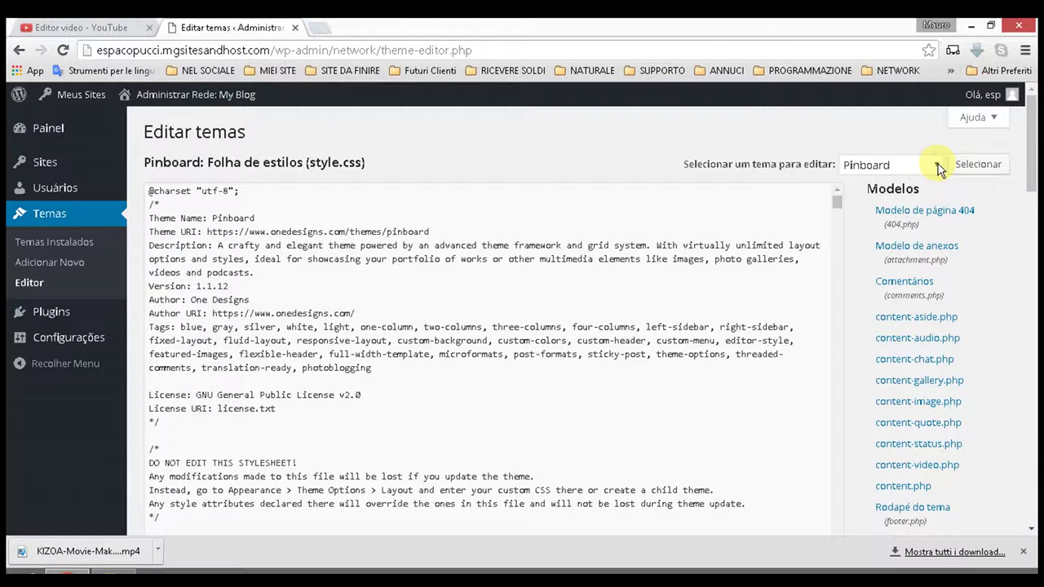
Examine Pinboard's style.css and the area directly beneath the code, and minimize the browser window
drag(1034, 151, 1040, 175)
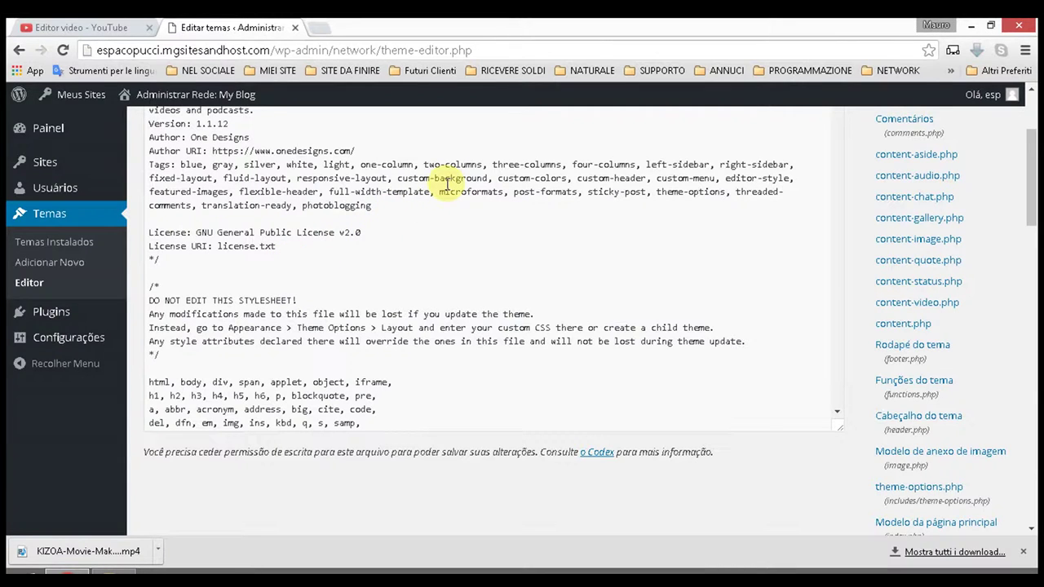
scroll(482, 261, up, 2)
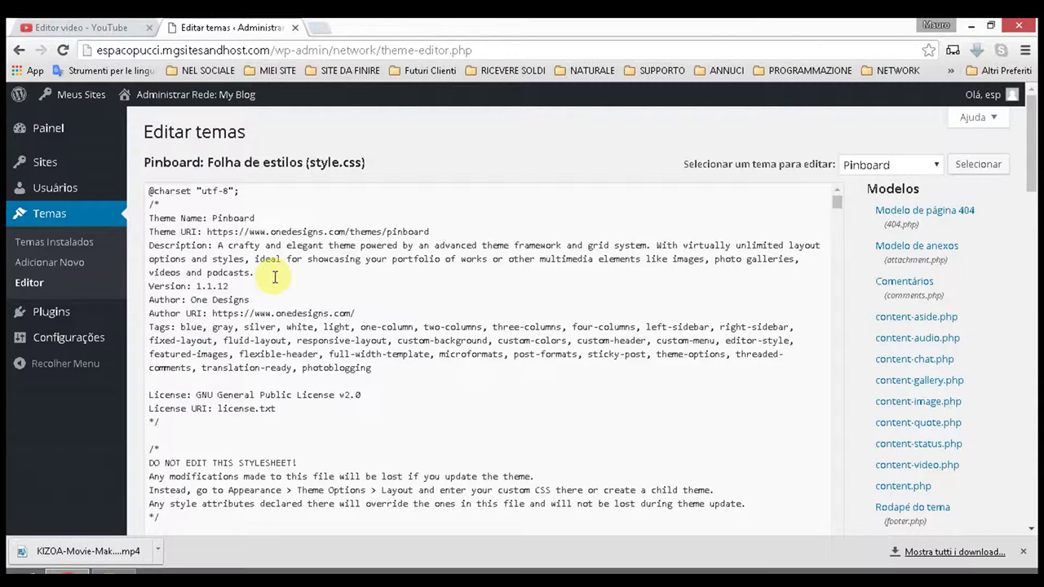
scroll(342, 261, down, 8)
scroll(344, 260, up, 8)
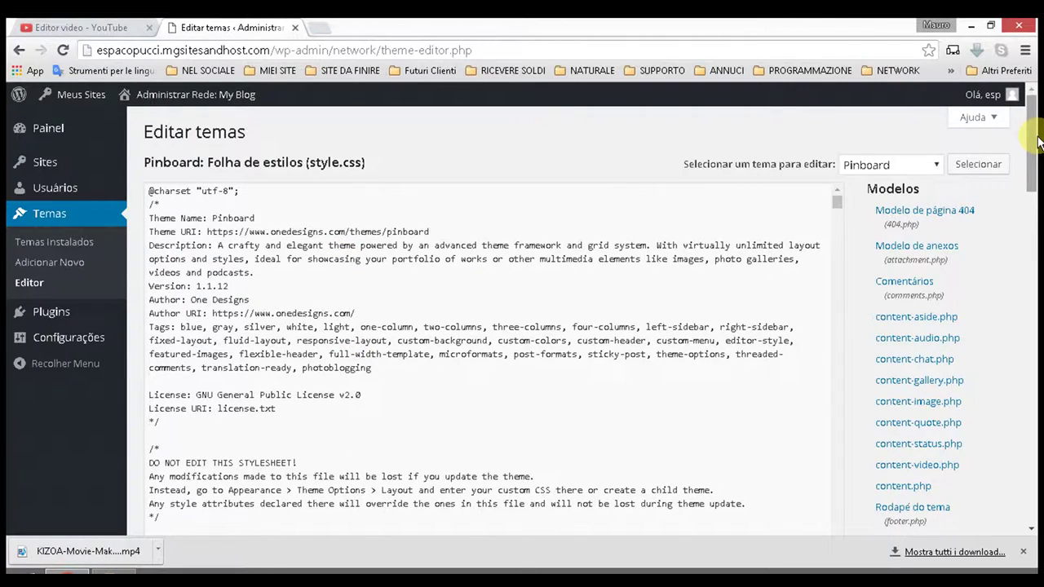
mouse_move(1038, 143)
mouse_down()
mouse_move(1038, 236)
mouse_move(1038, 163)
mouse_up()
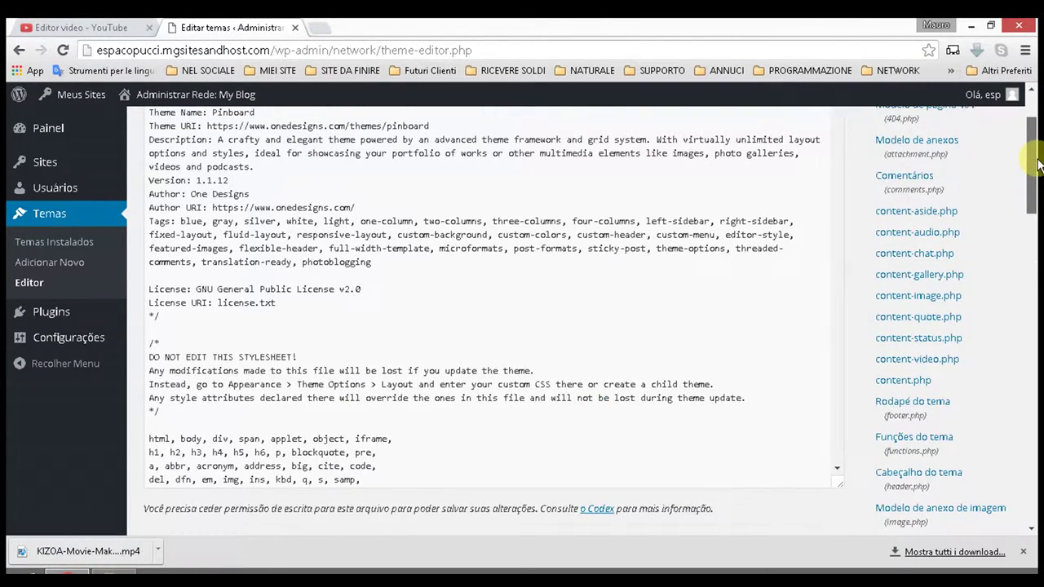
click(973, 27)
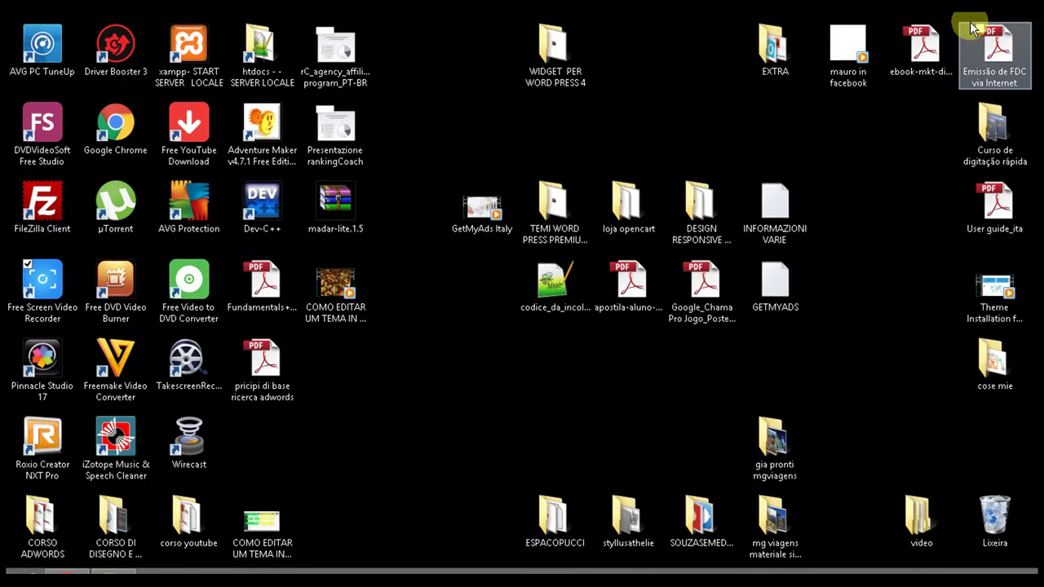
click(50, 211)
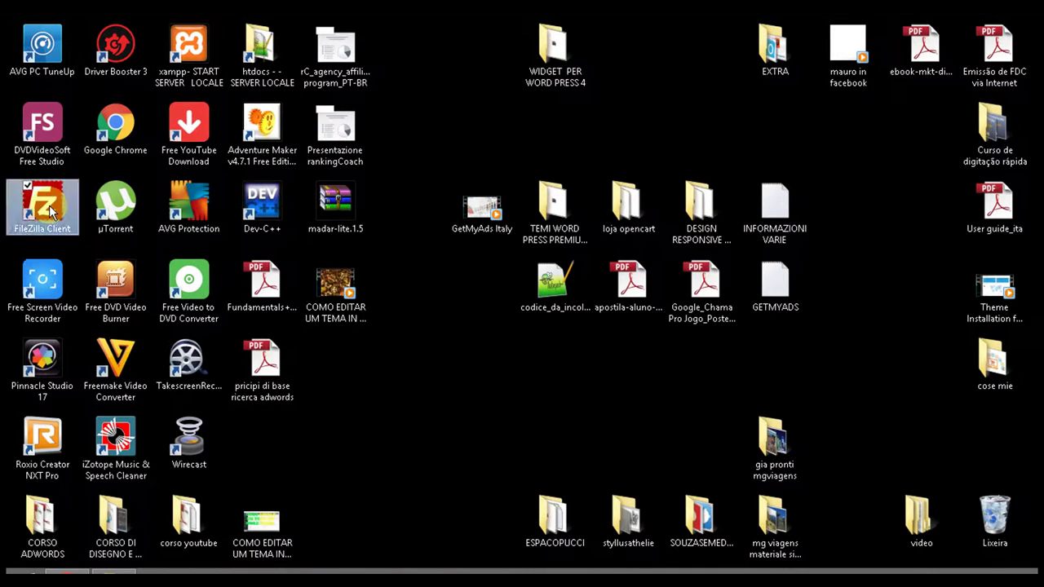
double_click(50, 211)
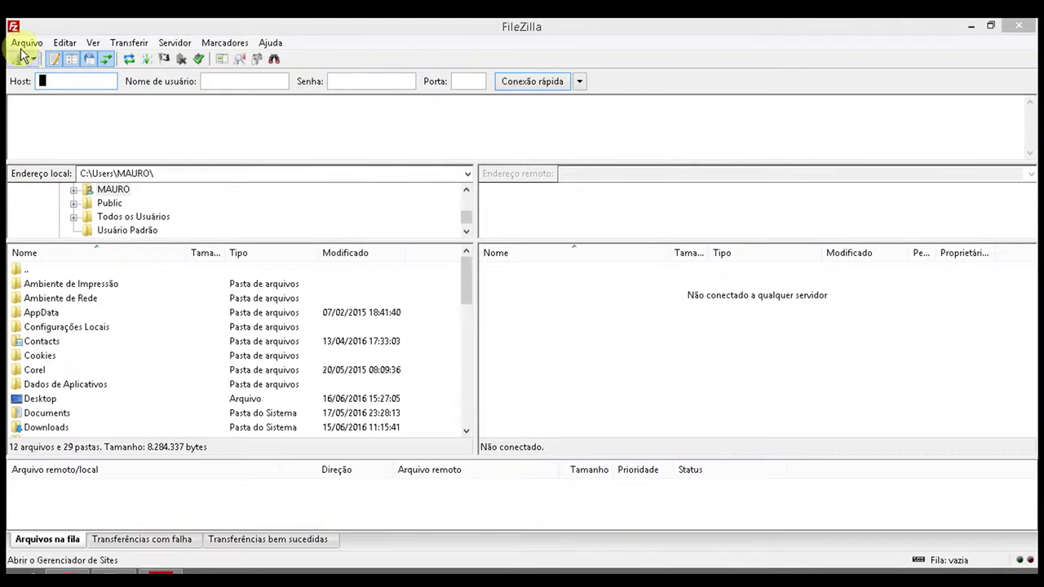
click(1019, 27)
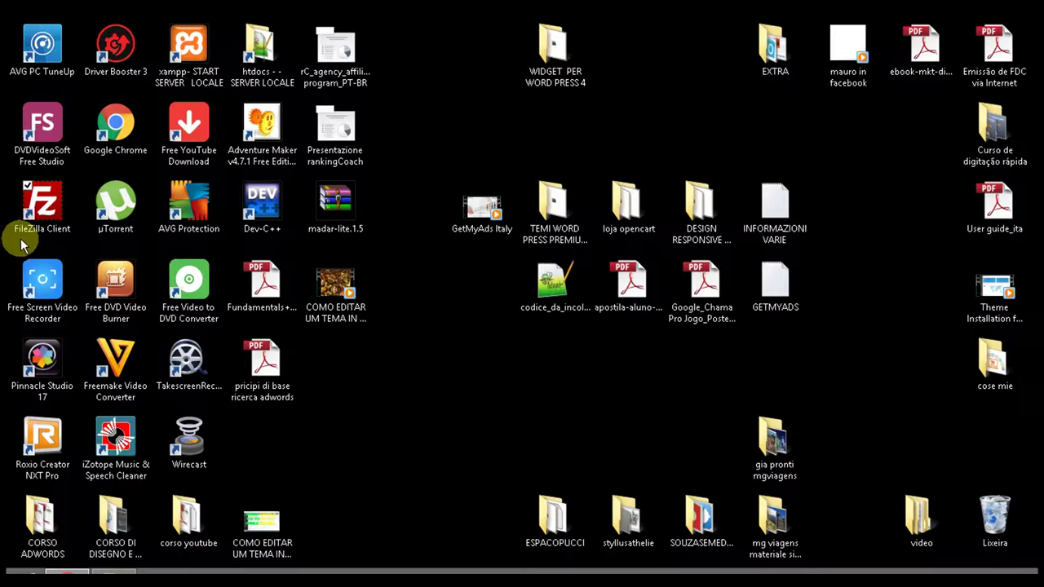
Launch FileZilla from the desktop and connect to the saved site 1 TRASFERIRE.MGSITESSANDHOST.COM
double_click(52, 200)
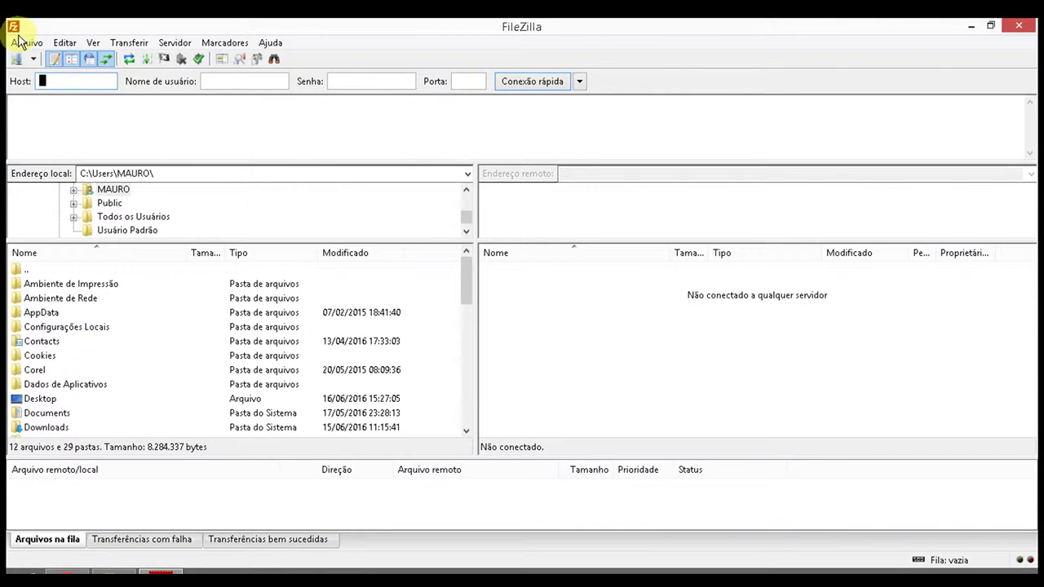
click(20, 45)
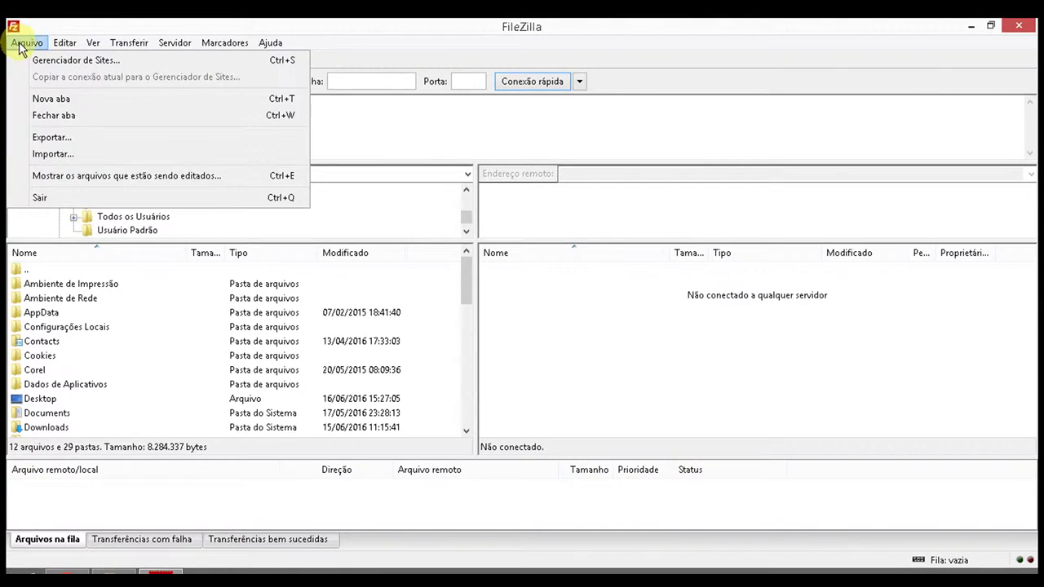
click(70, 62)
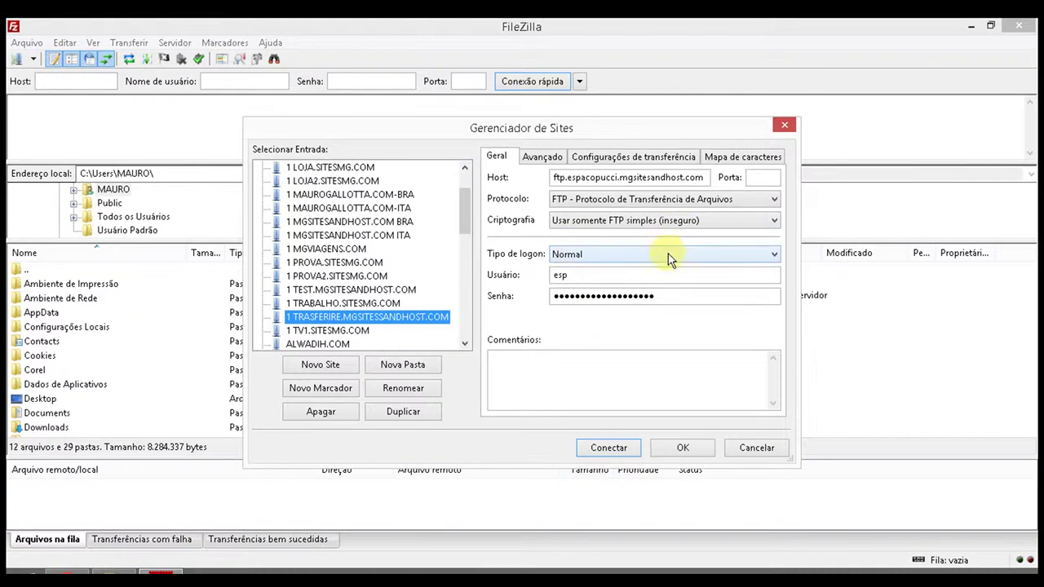
click(608, 449)
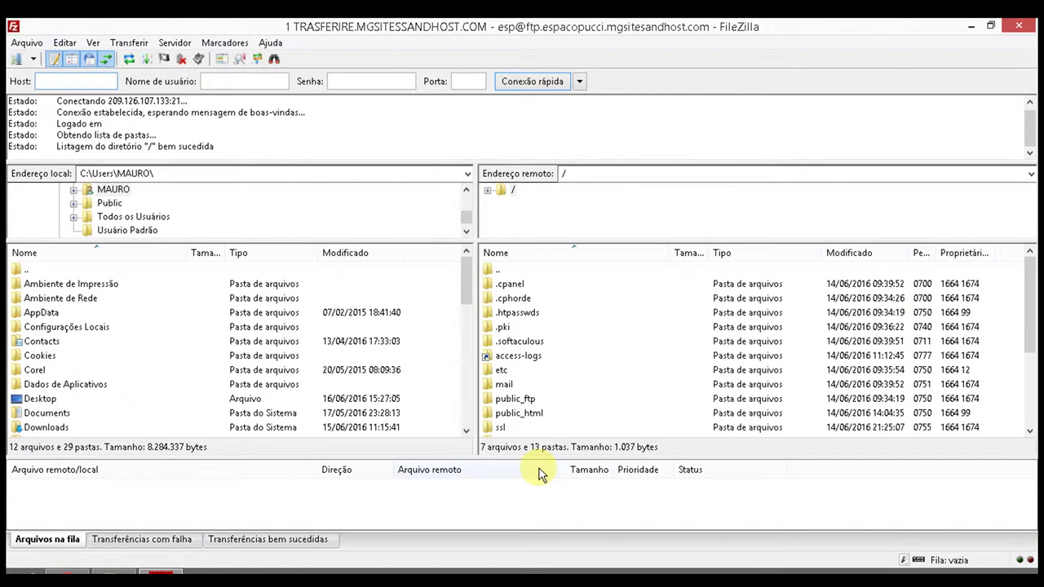
Open the remote folder /public_html/wp-content/themes on the server
double_click(528, 416)
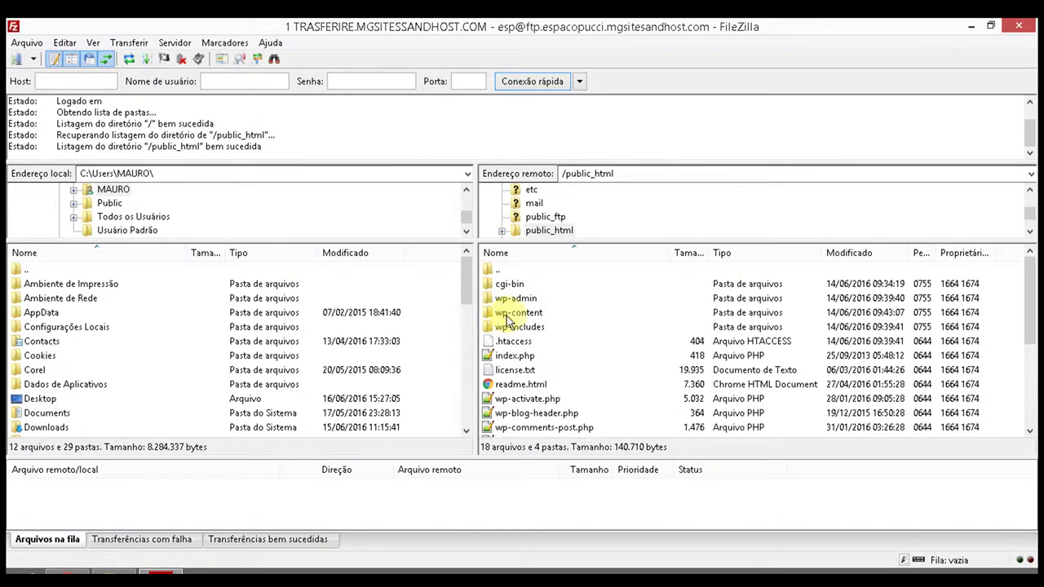
click(537, 317)
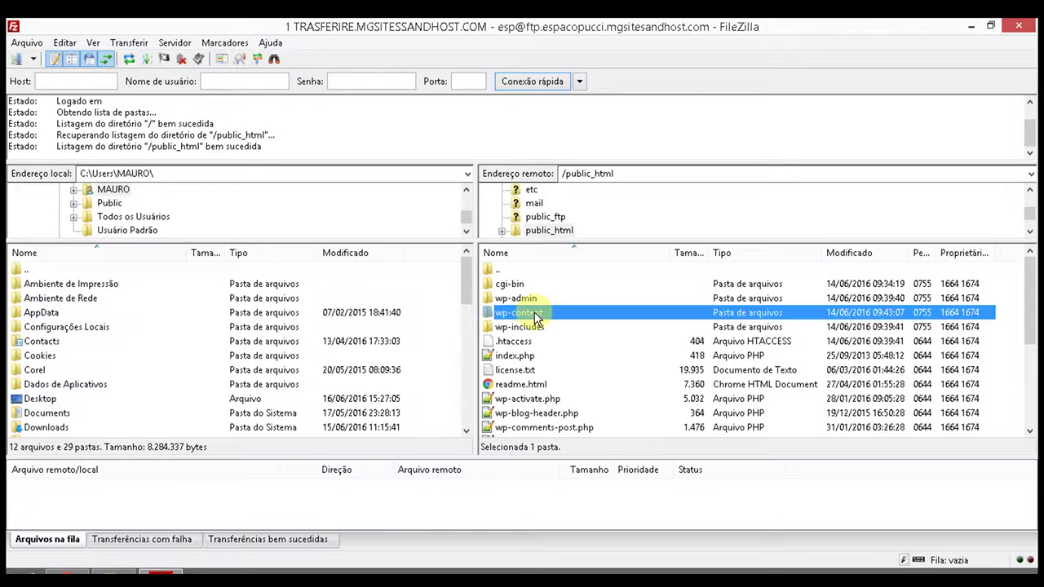
double_click(535, 315)
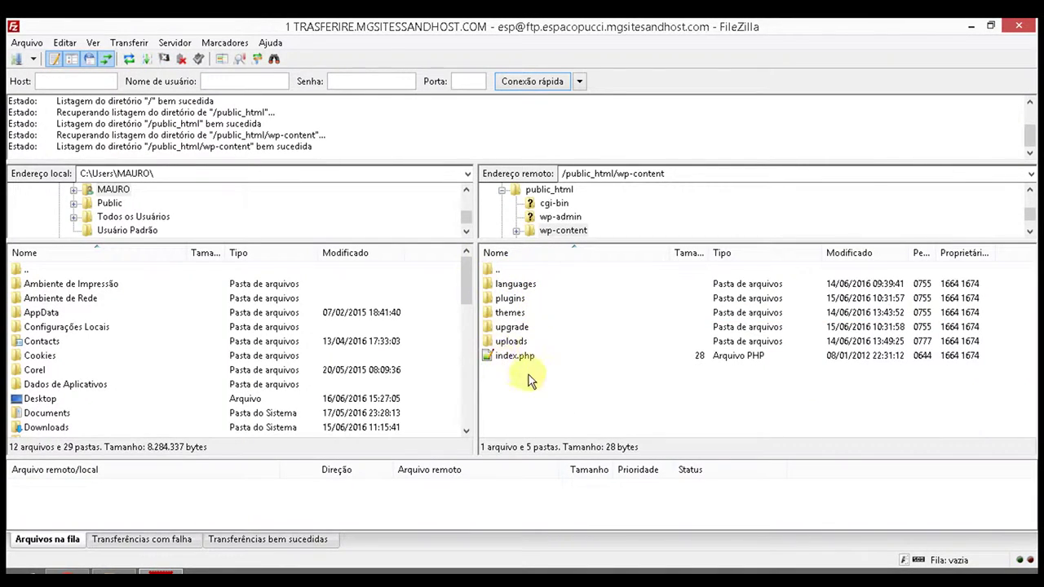
double_click(505, 316)
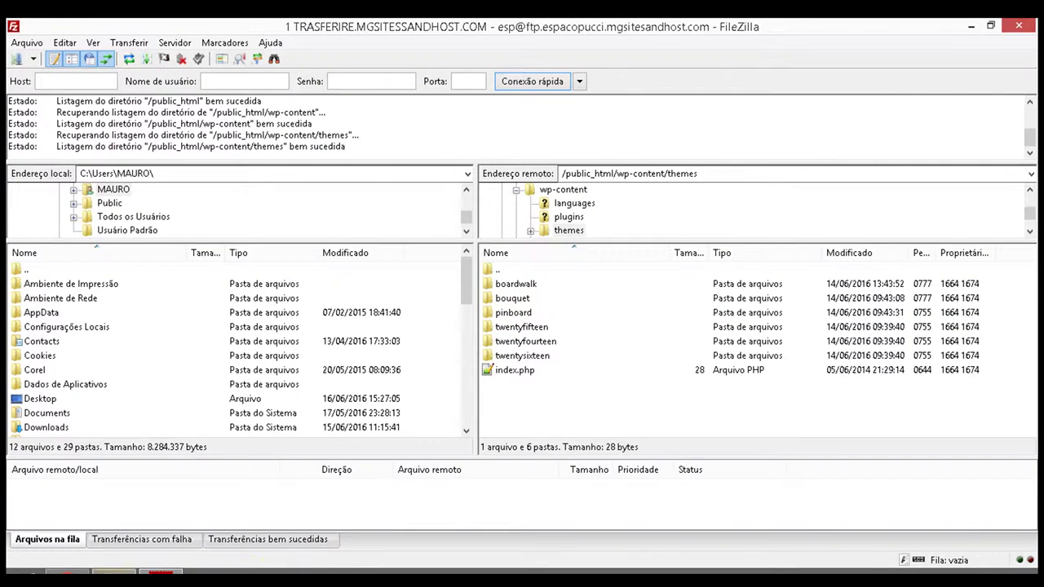
Switch back to the WordPress theme editor in Chrome
mouse_move(69, 571)
click(90, 519)
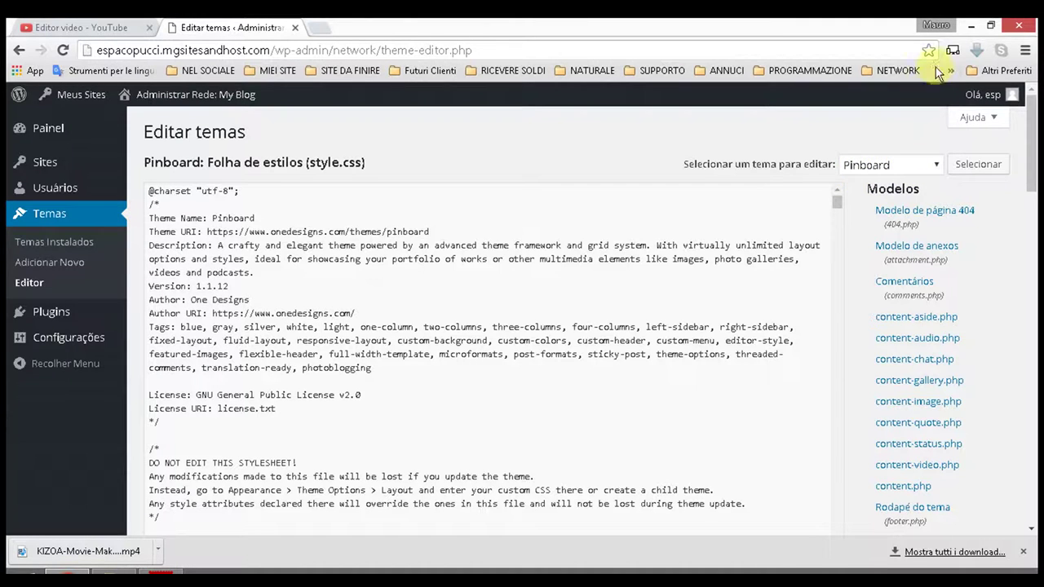
Switch to FileZilla and set the remote pinboard folder's permissions to 777, including subfolders and applying to all files and folders
click(969, 24)
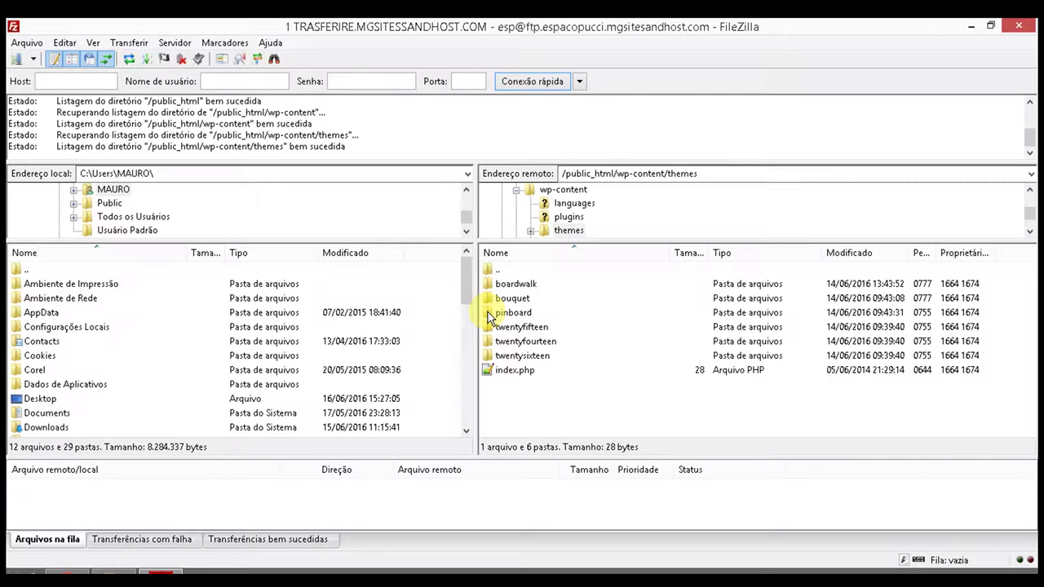
right_click(490, 318)
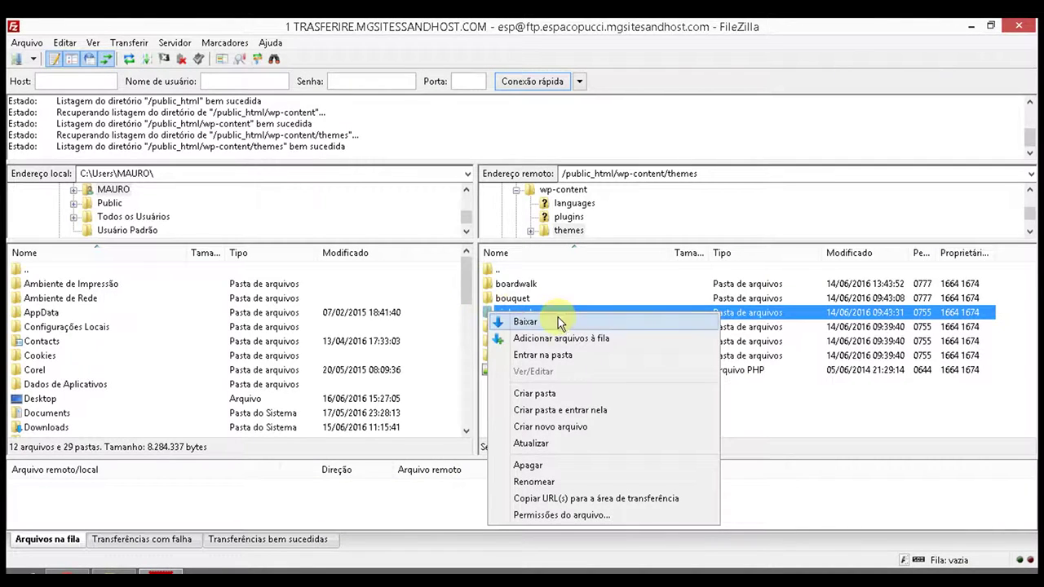
click(571, 519)
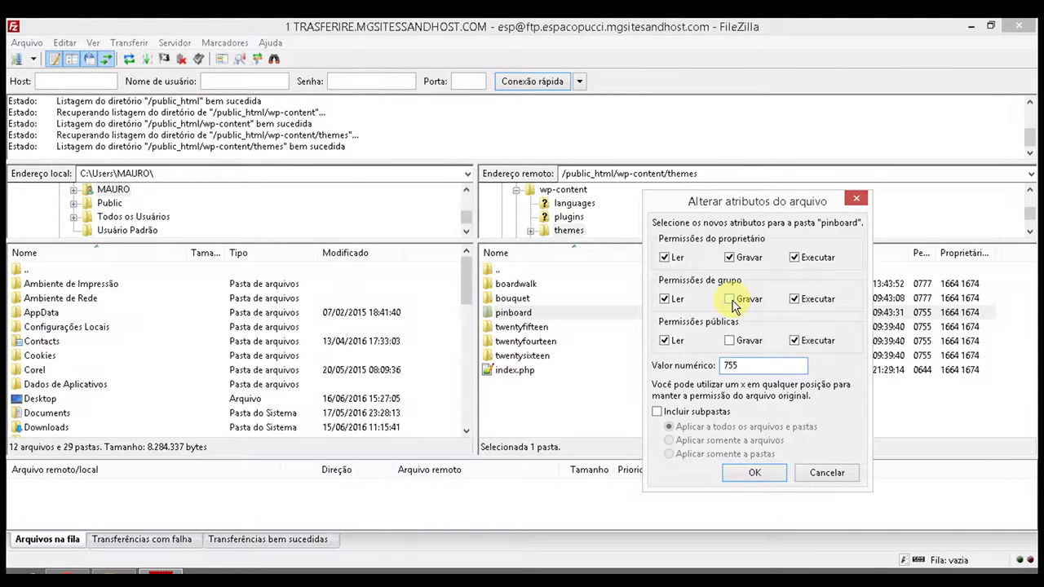
click(732, 303)
double_click(767, 366)
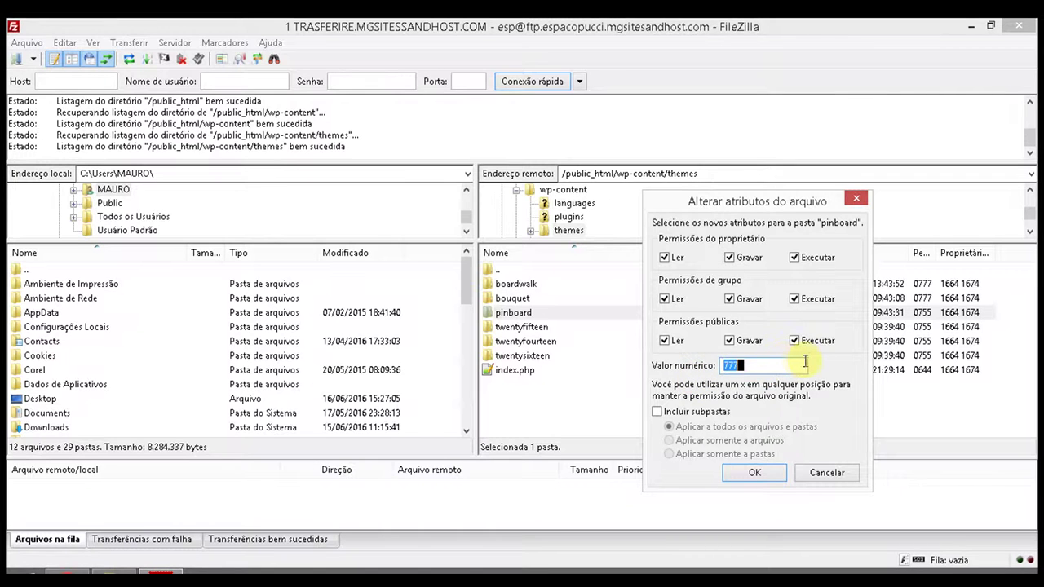
click(759, 366)
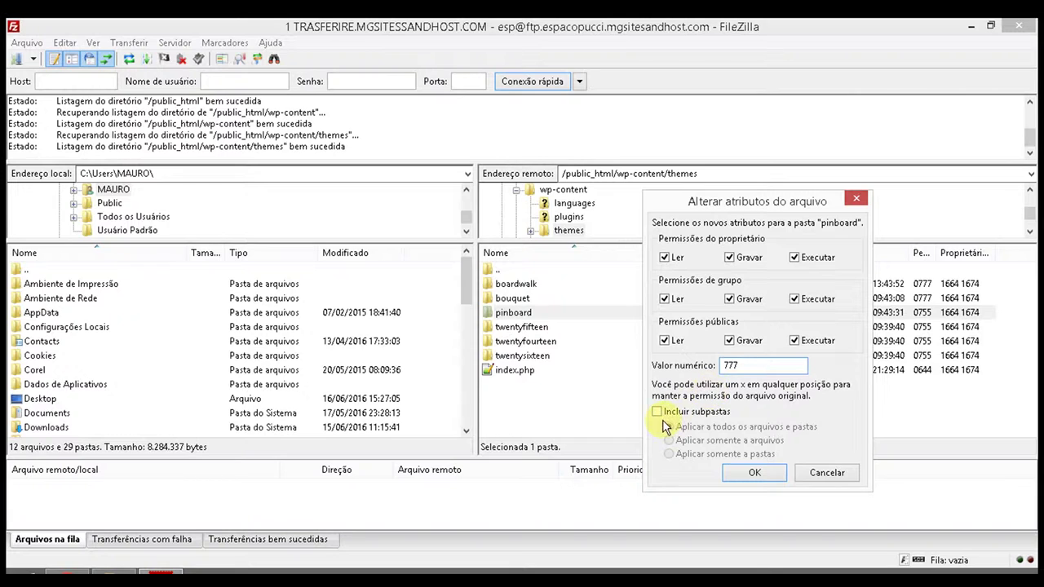
click(658, 413)
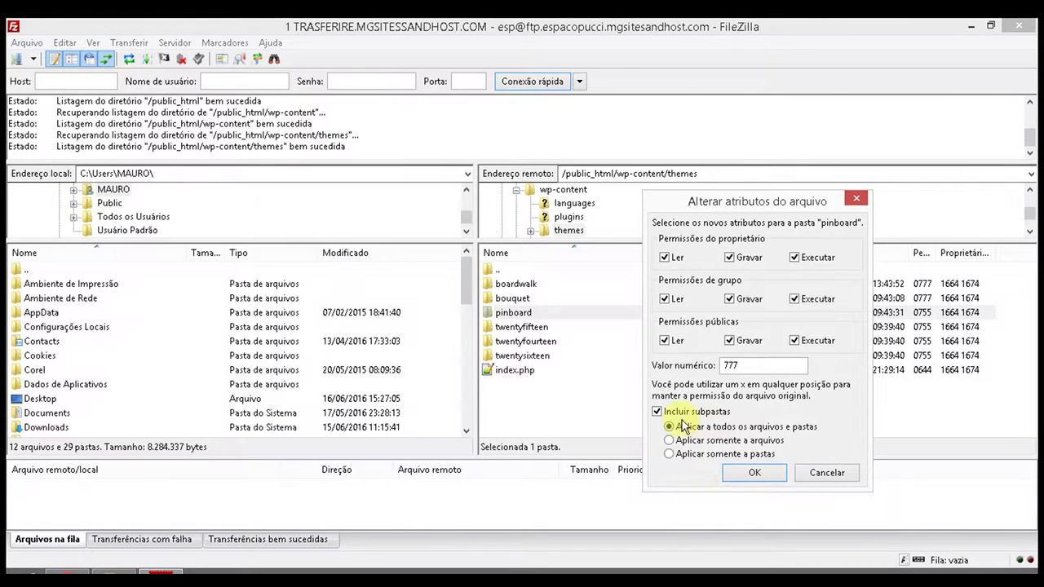
click(755, 475)
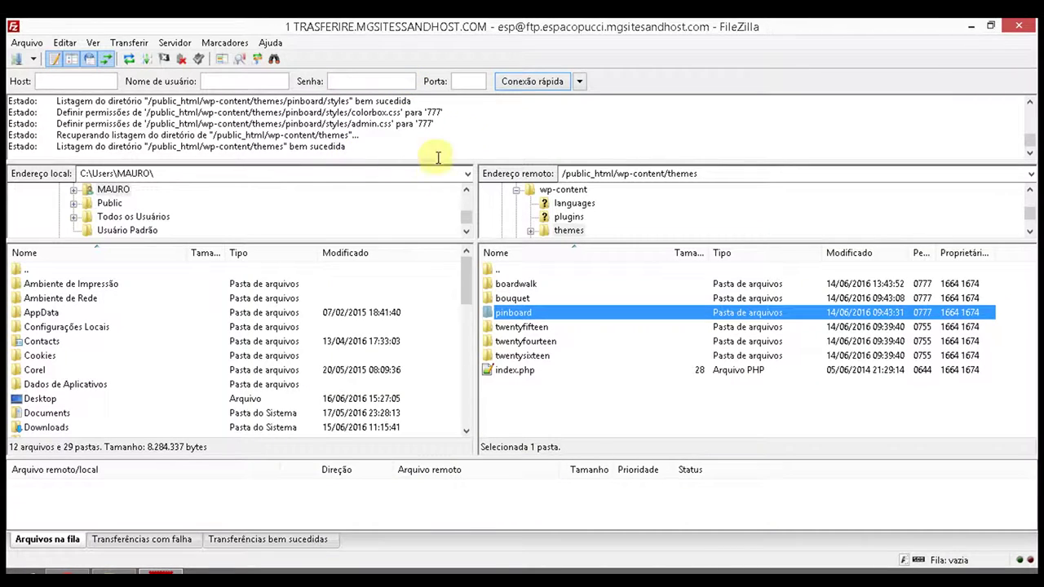
Close FileZilla and return to the WordPress theme editor in Chrome
drag(284, 148, 356, 157)
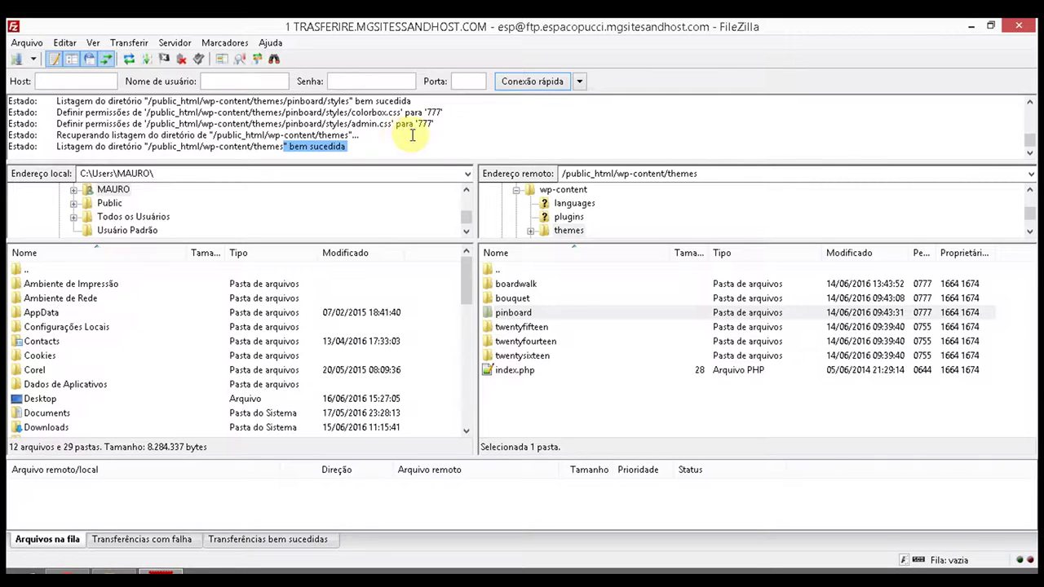
click(444, 142)
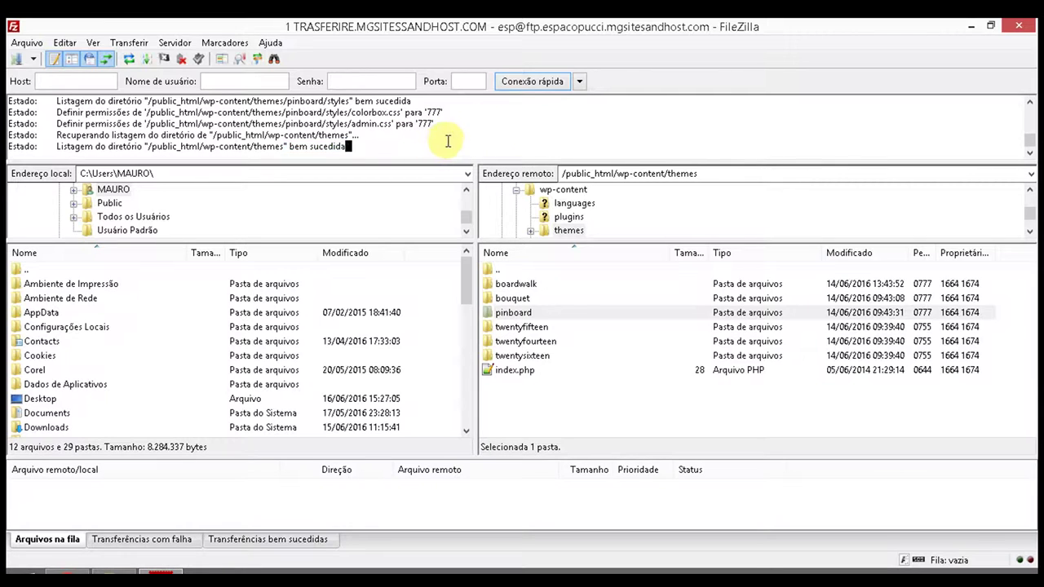
click(1022, 29)
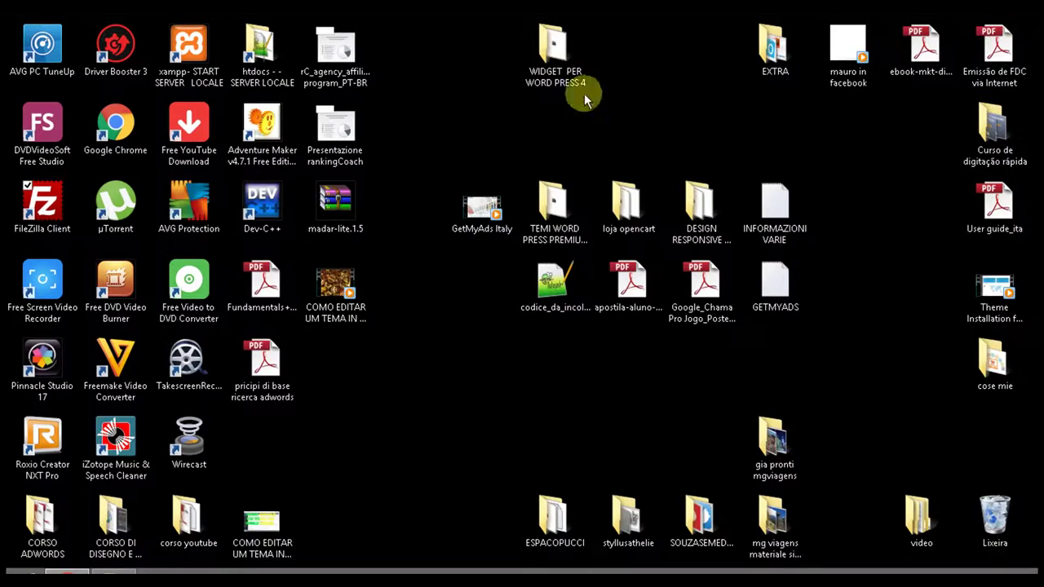
click(67, 574)
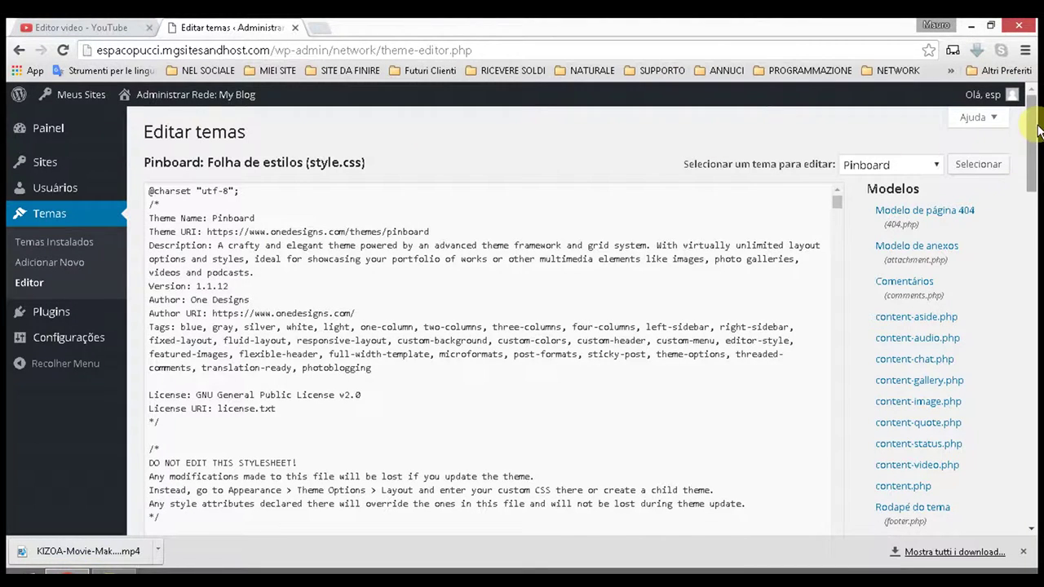
Examine the write-permission notice beneath Pinboard's style.css code
drag(1033, 128, 1036, 191)
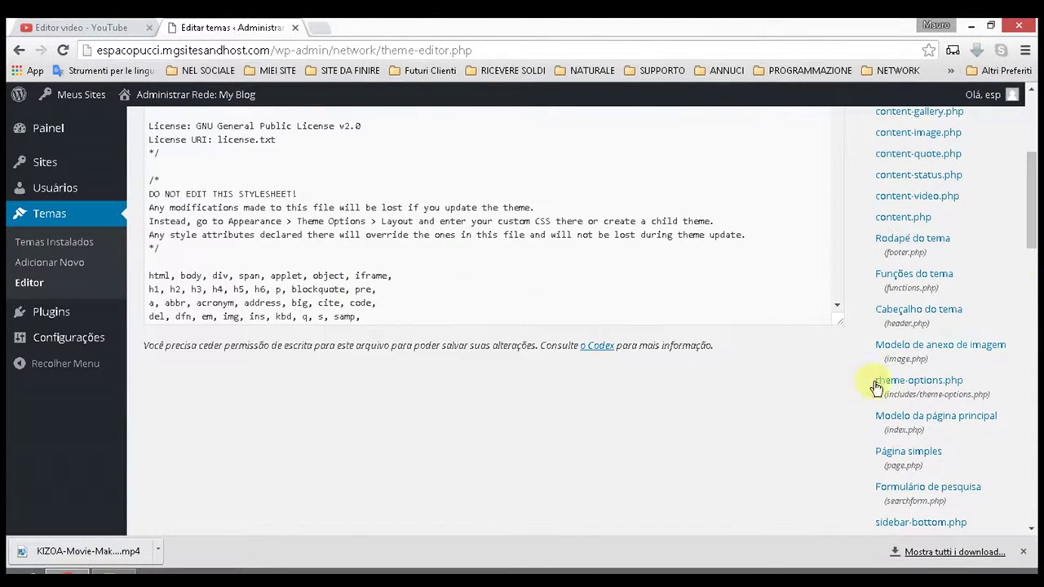
drag(705, 344, 136, 339)
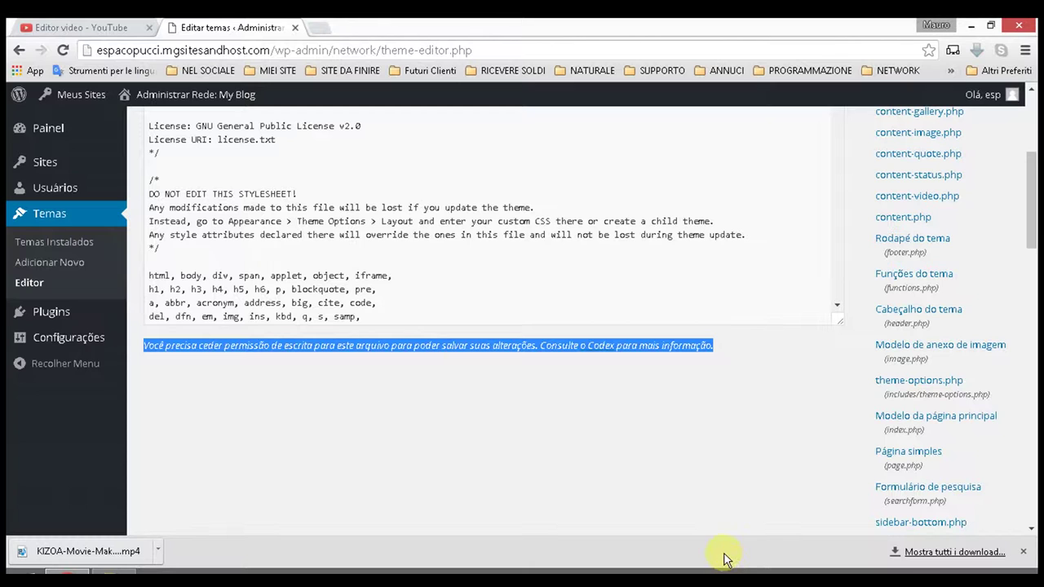
scroll(1039, 251, up, 3)
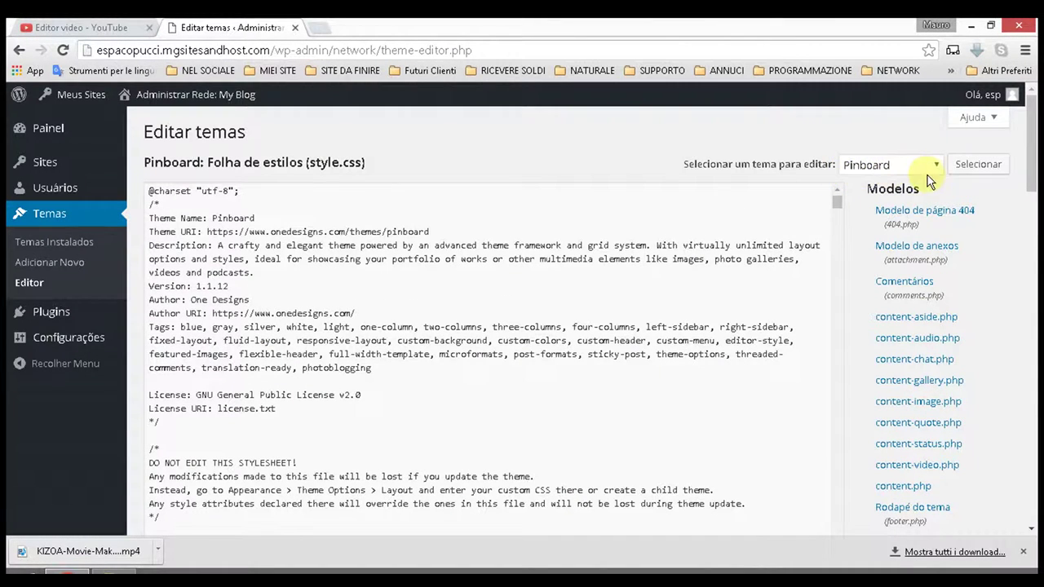
Reload the theme editor, load the Pinboard theme for editing, and check the area beneath its style.css code
click(62, 50)
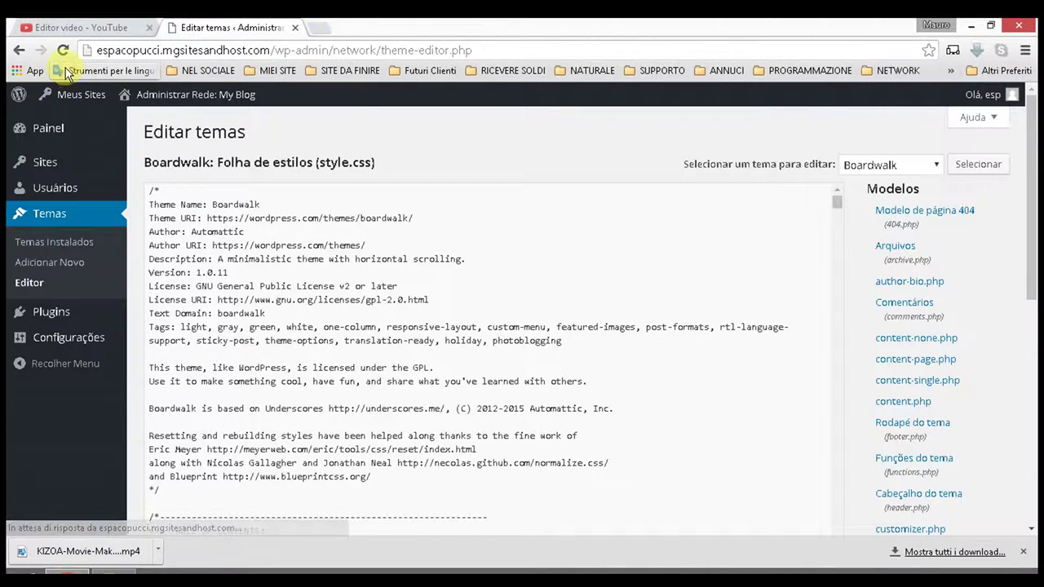
click(936, 168)
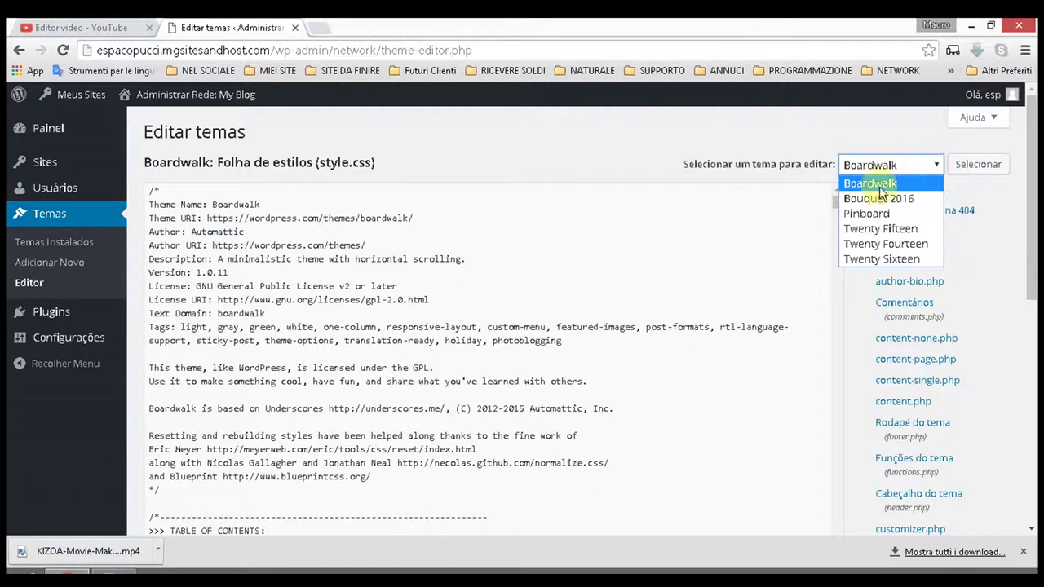
click(863, 215)
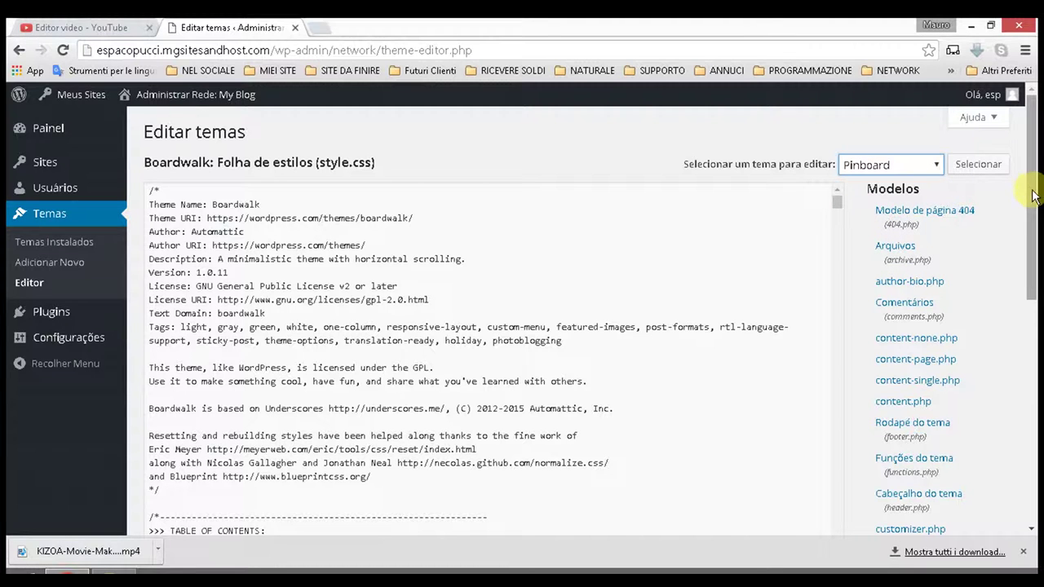
click(997, 164)
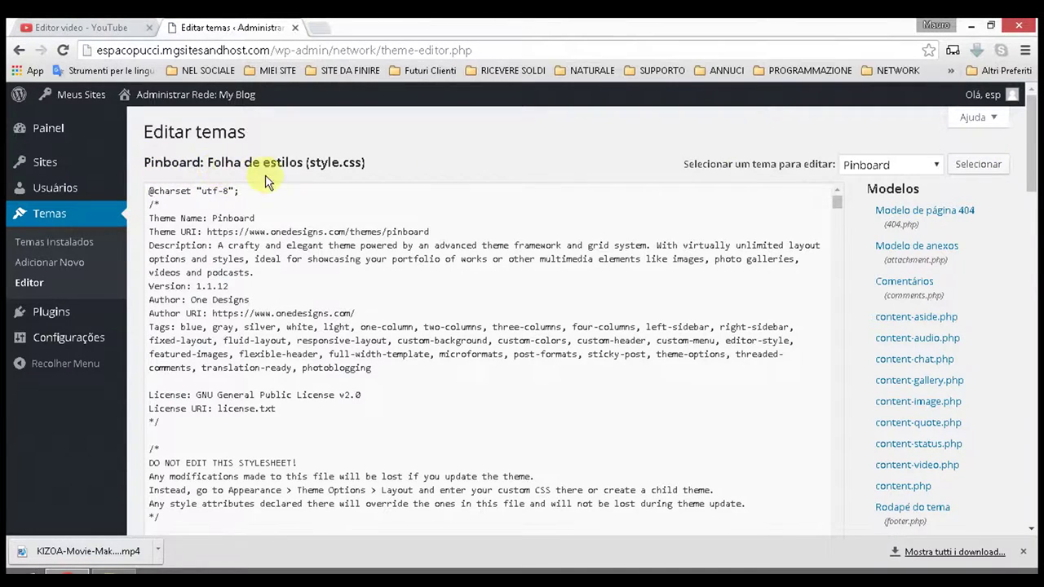
drag(1039, 117, 1039, 183)
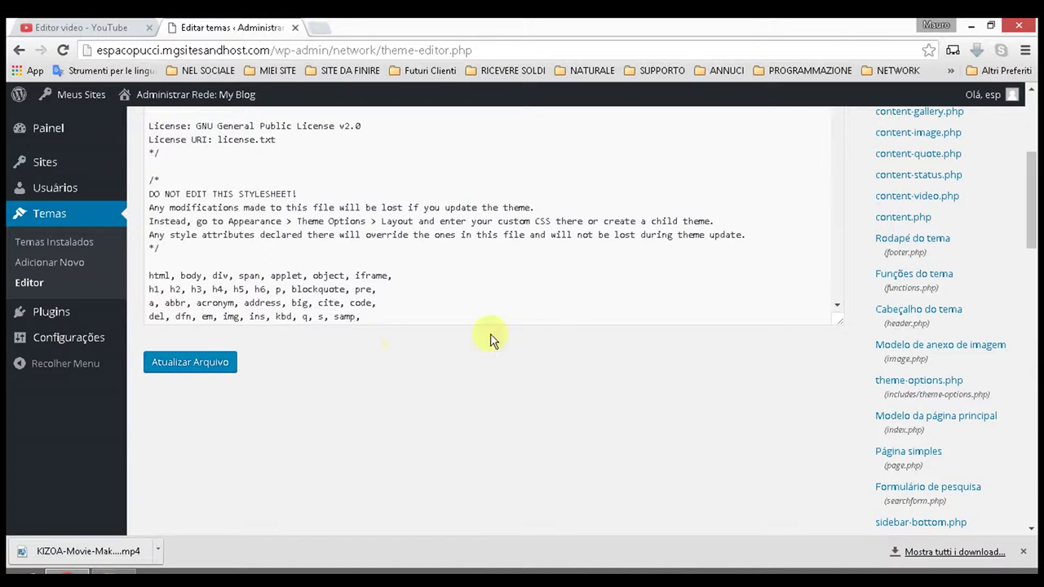
scroll(783, 318, up, 3)
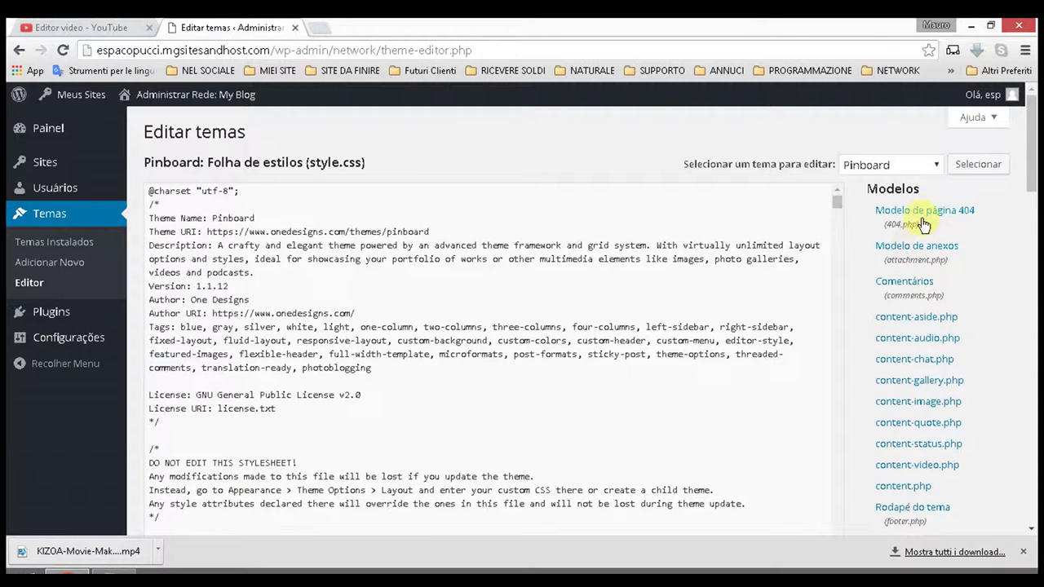
Append 2016 to the Theme Name line in Pinboard's style.css and update the file
click(280, 218)
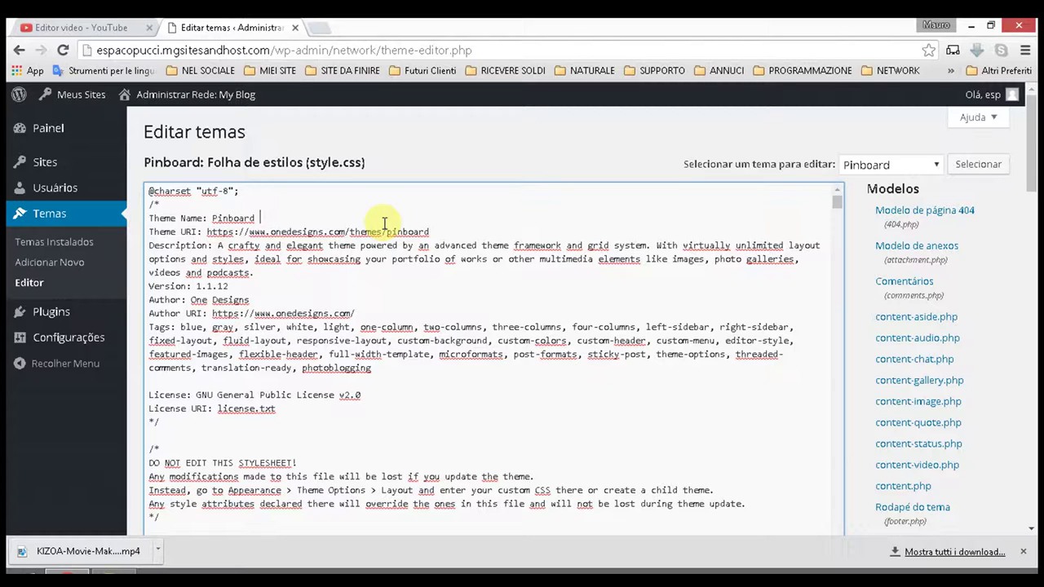
text(2)
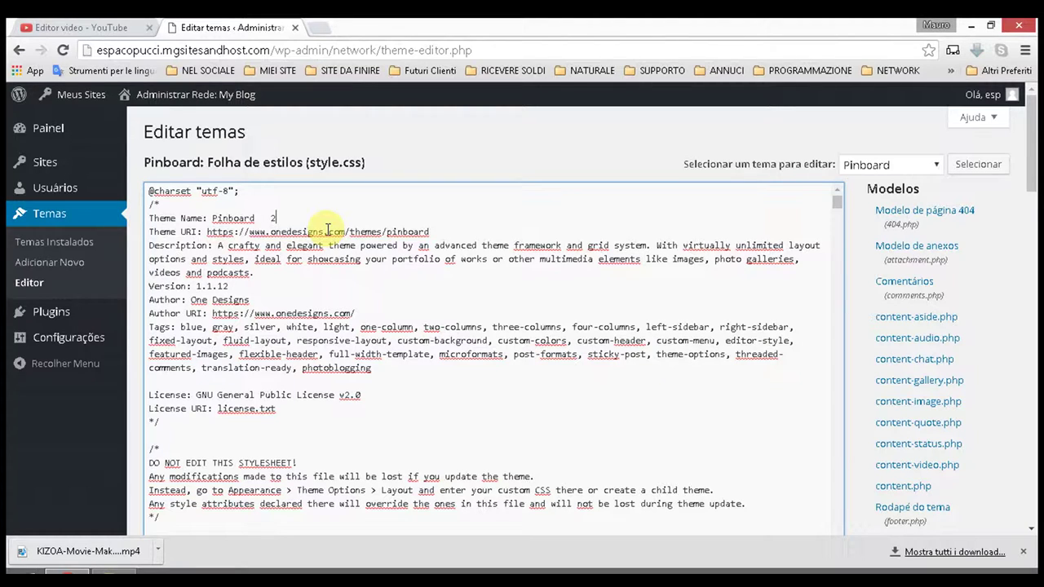
text(016)
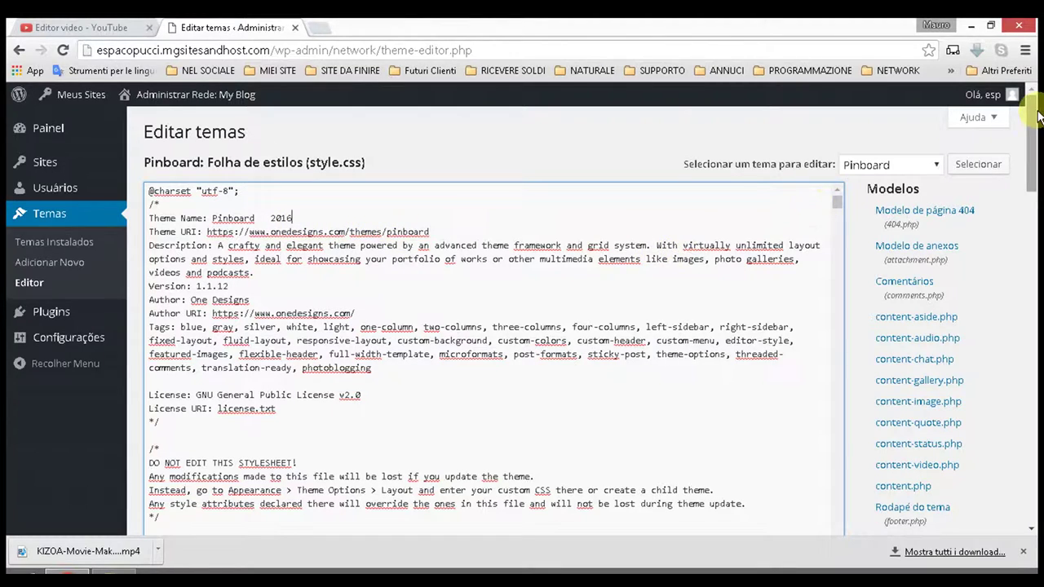
drag(1039, 118, 1039, 181)
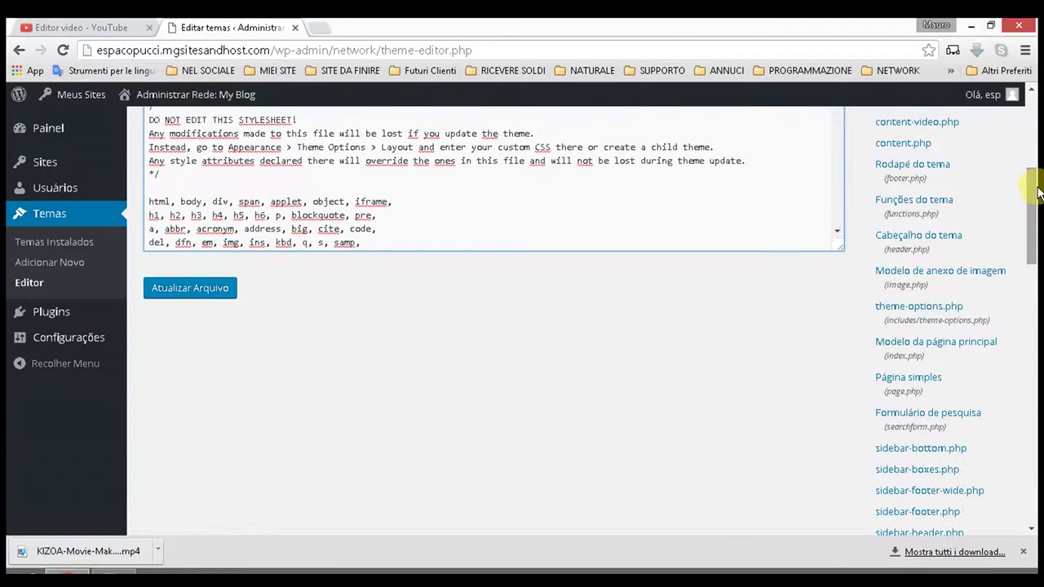
click(202, 291)
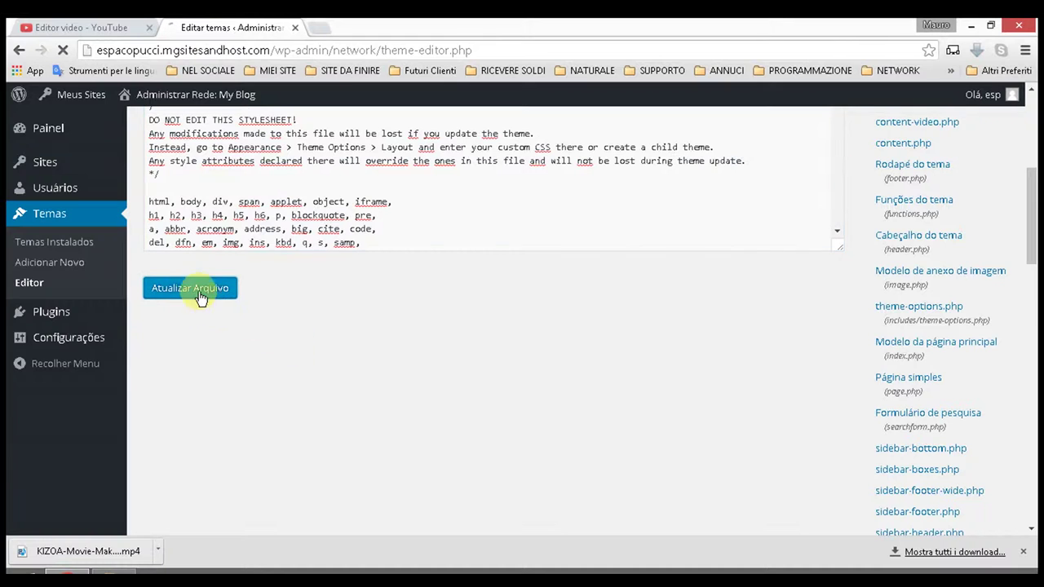
click(205, 289)
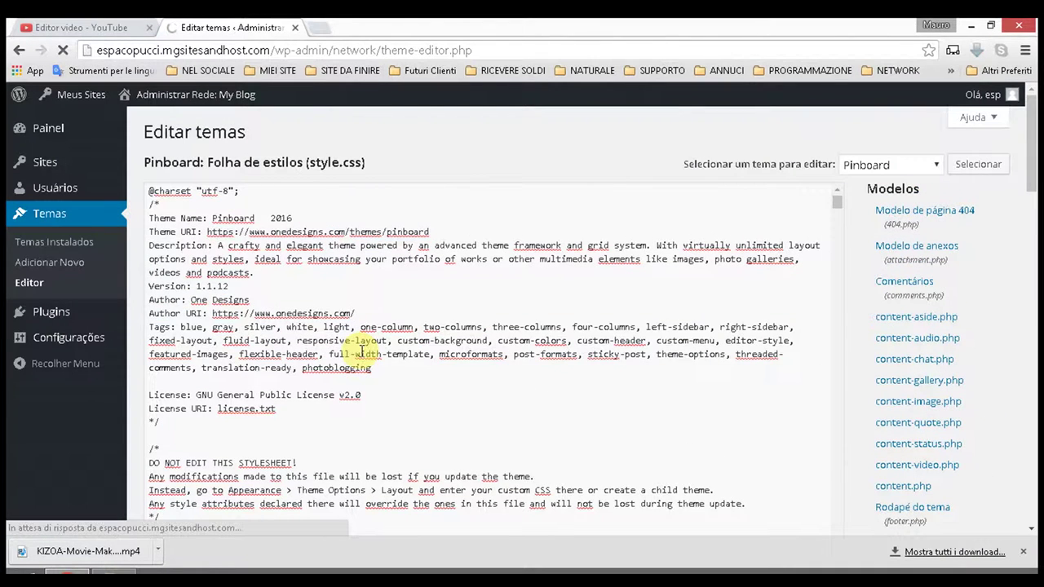